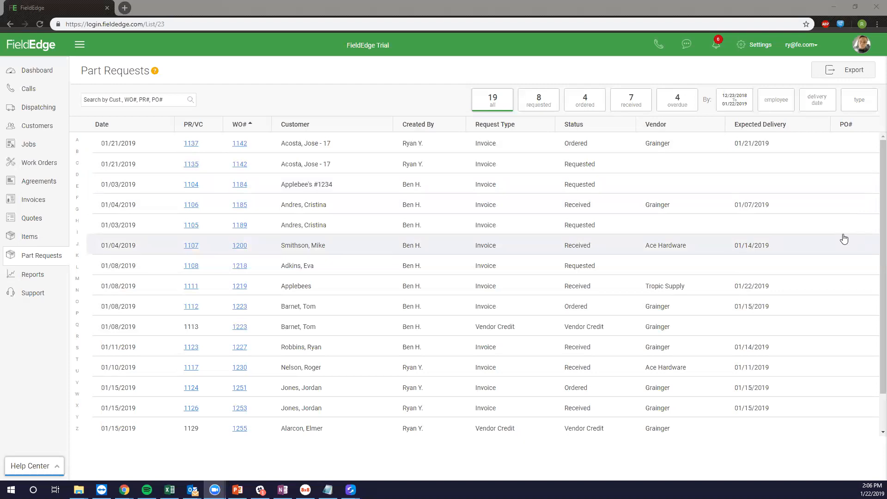
# Cycle the Part Requests filter tiles through requested, ordered and received, ending on the 4 overdue requests.
pyautogui.click(528, 101)
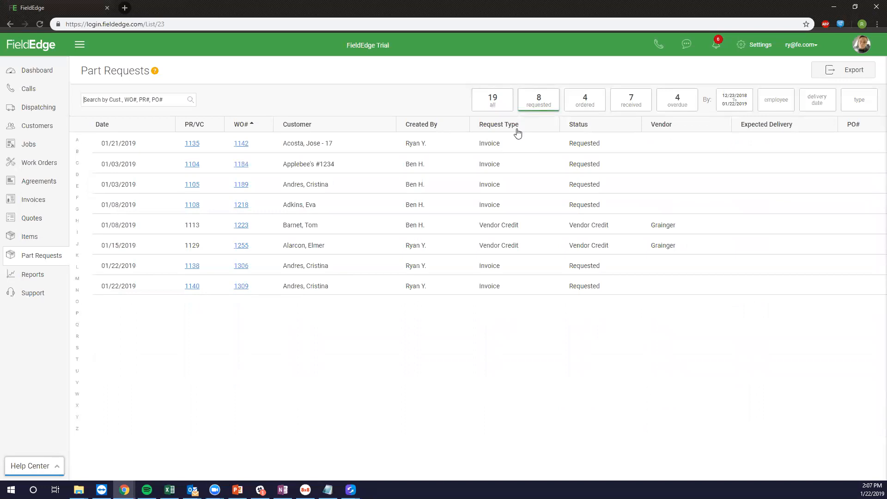
pyautogui.click(581, 102)
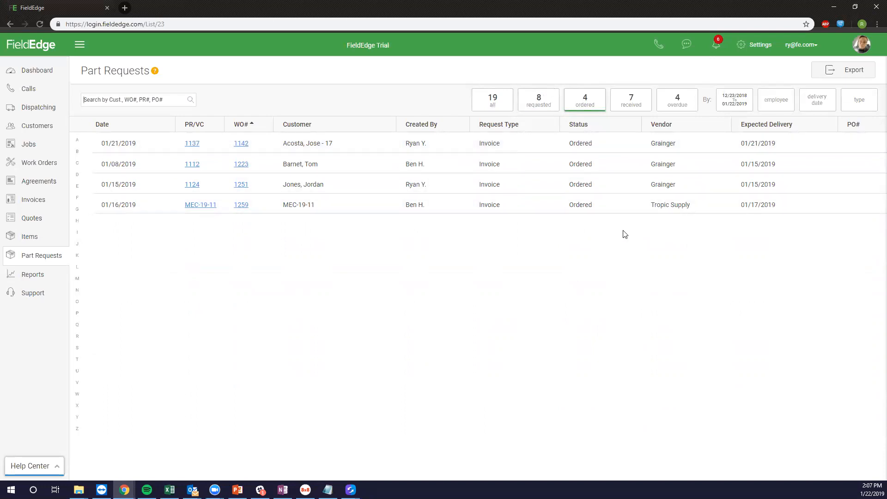
pyautogui.click(628, 107)
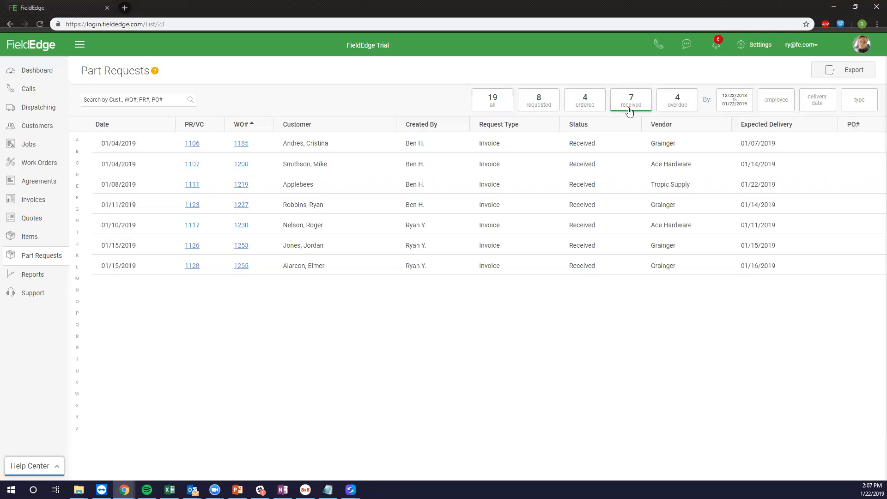
pyautogui.click(679, 98)
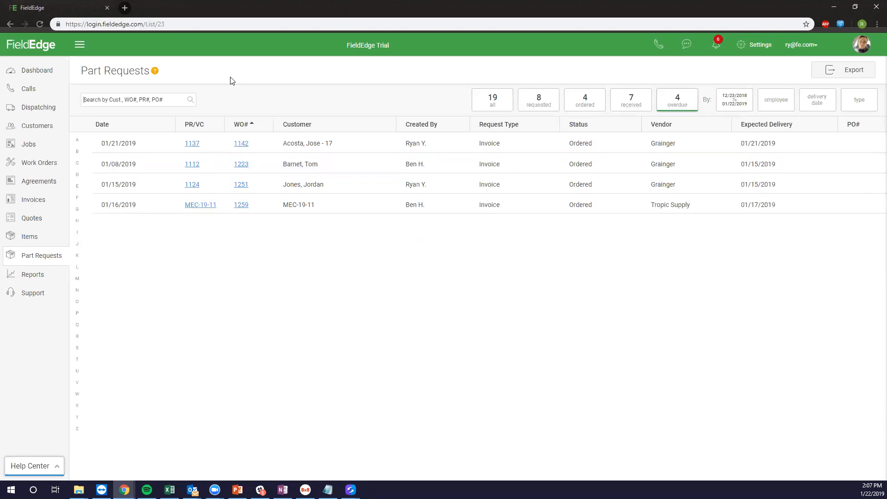
# Select the '19 all' filter tile to list every part request again.
pyautogui.click(500, 98)
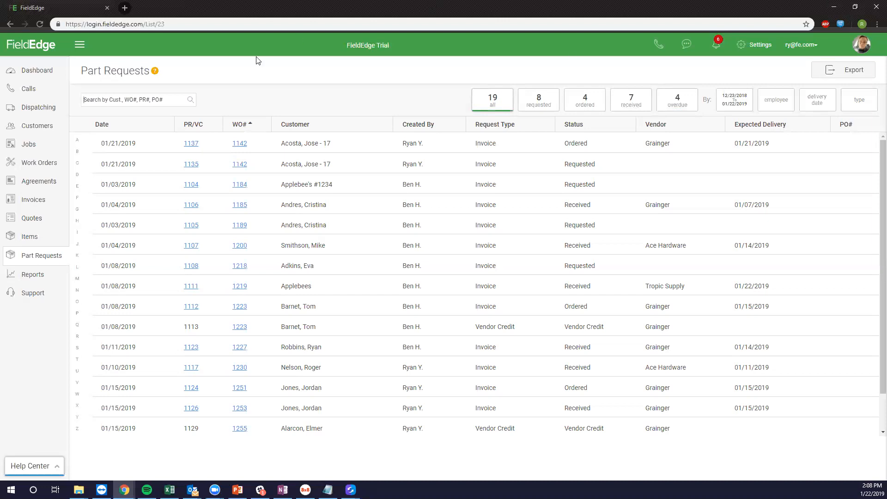
# Show the Dispatch Board's Backordered work orders with the Locations map panel collapsed.
pyautogui.click(36, 107)
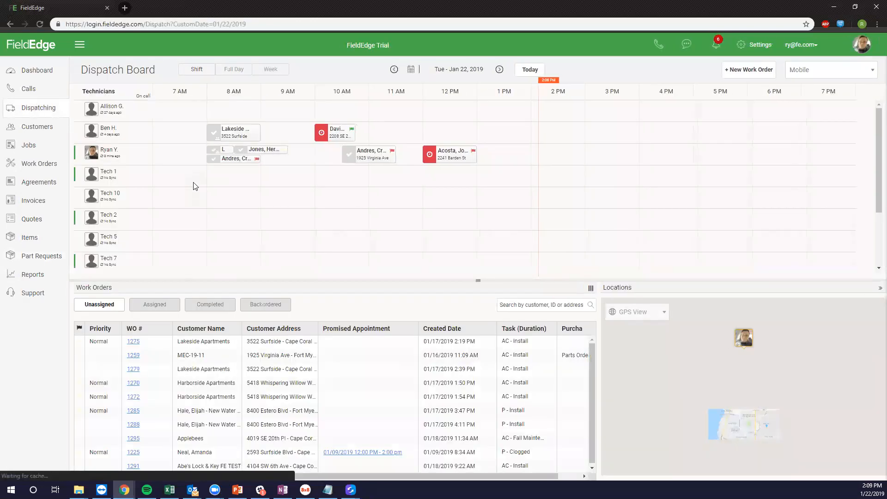
pyautogui.click(261, 309)
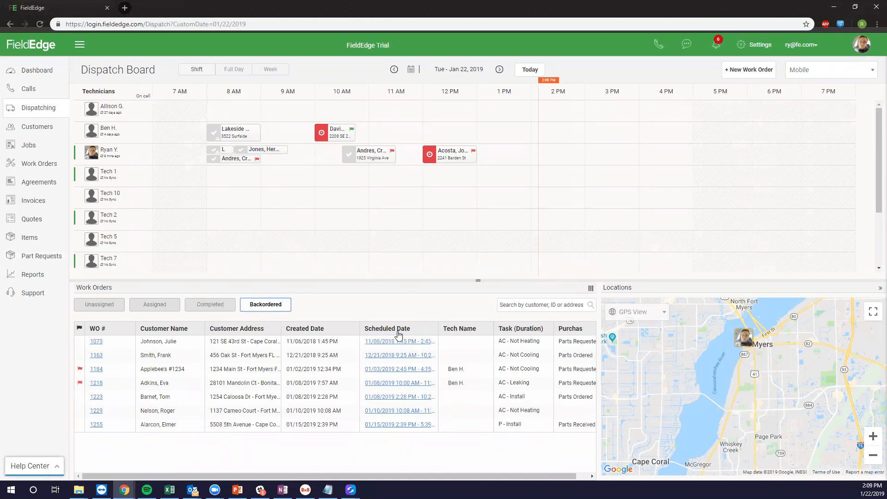
pyautogui.click(876, 290)
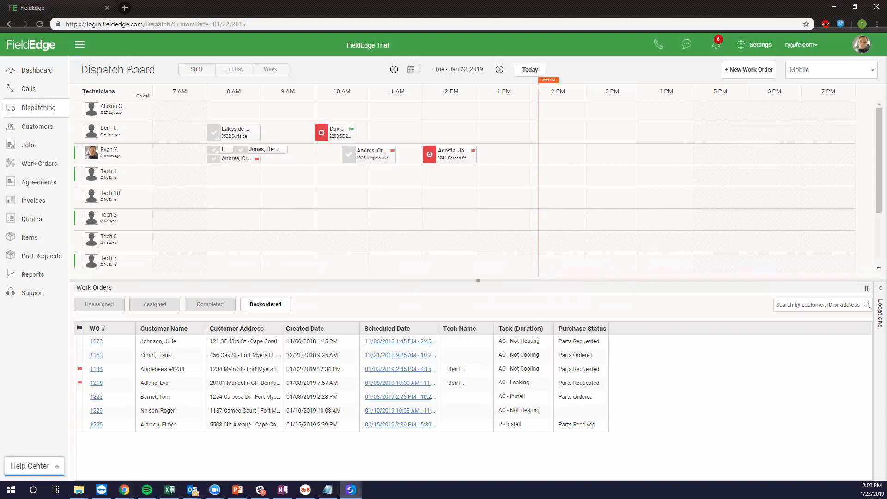
# Move the phone-mirroring window onto this screen and maximize it.
pyautogui.moveTo(408, 18); pyautogui.dragTo(479, 28)
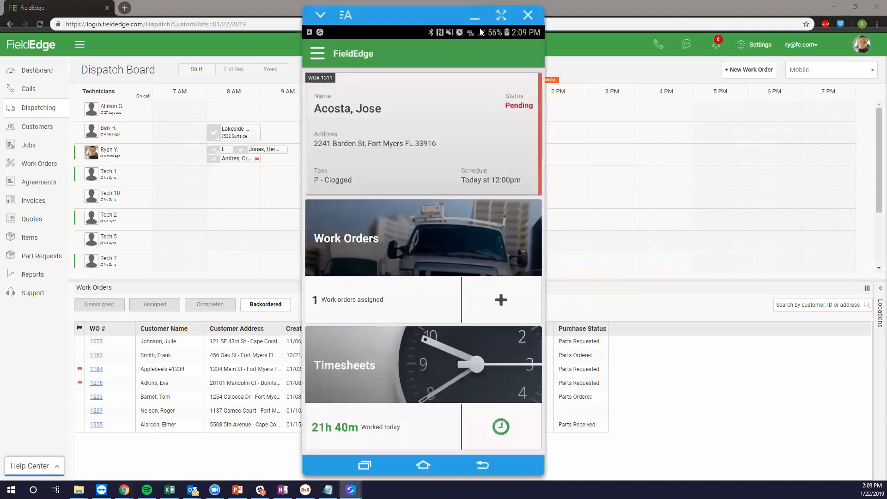
pyautogui.click(523, 22)
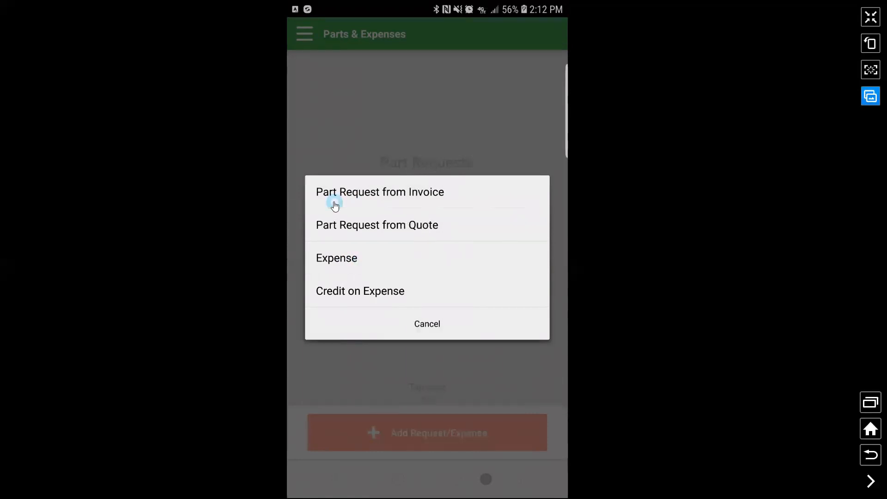
# Start a part request from the invoice with notes 'Motor', 'Bracket' and the customer's job on separate lines.
pyautogui.click(379, 207)
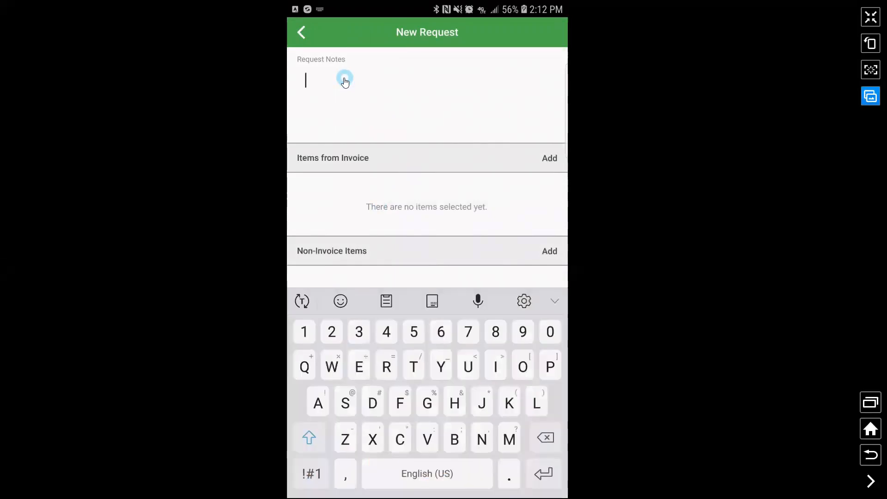
pyautogui.write('Motor')
pyautogui.press('Return')
pyautogui.write('Bracket')
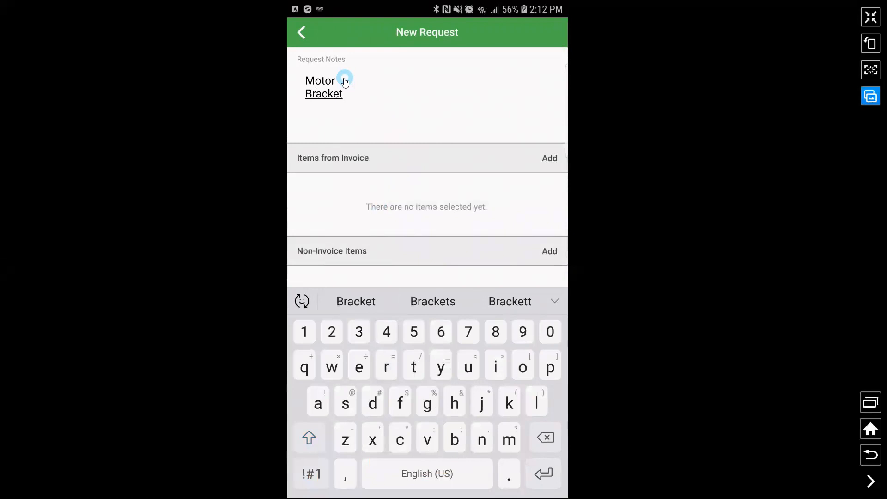
pyautogui.press('Return')
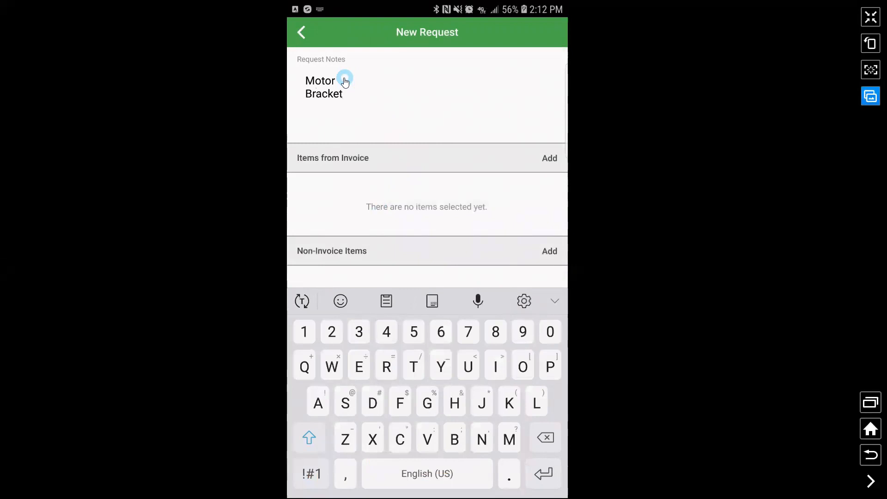
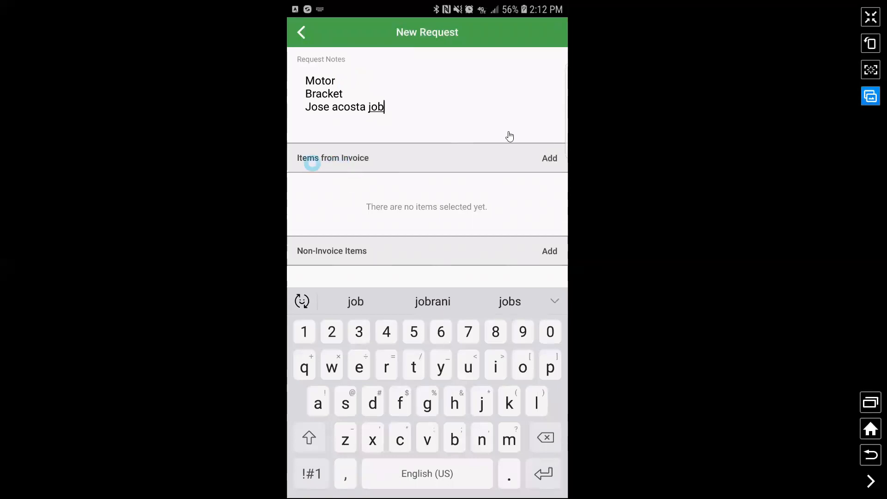
# Pick the 4M226 condenser fan motor from the invoice's billable items.
pyautogui.click(558, 164)
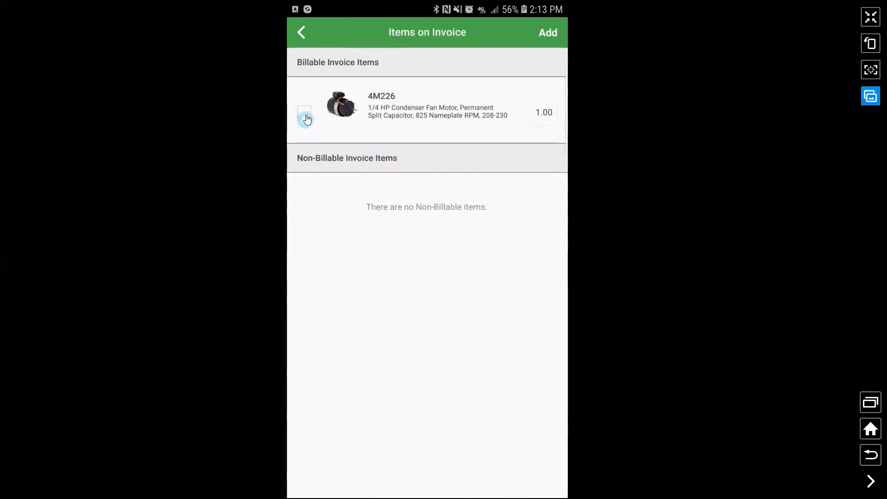
pyautogui.click(306, 115)
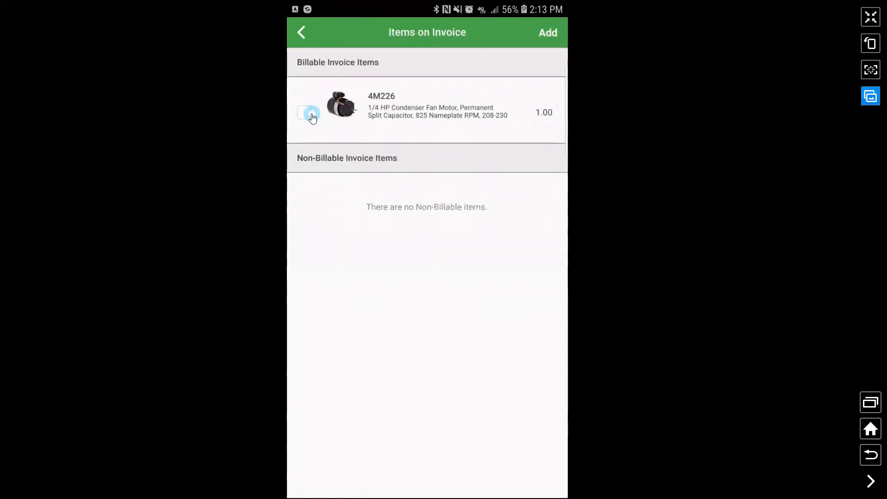
# Confirm the 4M226 motor and add the Misc favorite as a non-invoice item.
pyautogui.click(312, 115)
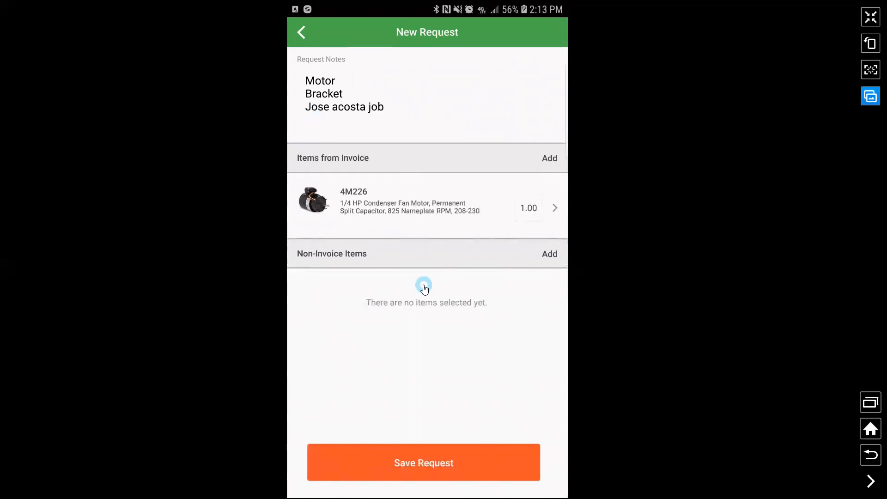
pyautogui.click(549, 254)
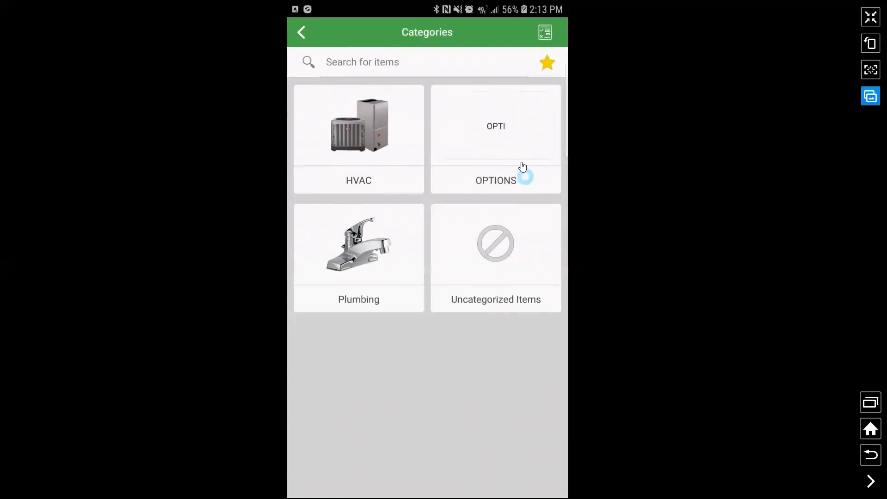
pyautogui.click(546, 67)
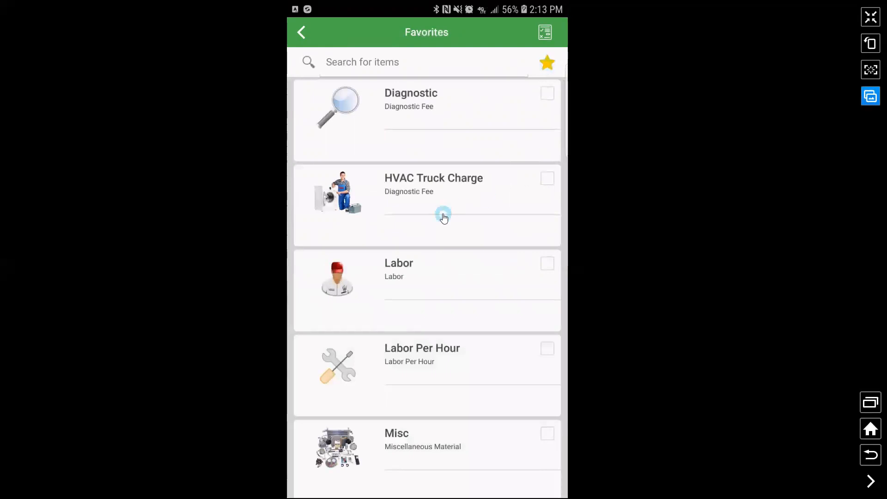
pyautogui.scroll(-1, 437, 221)
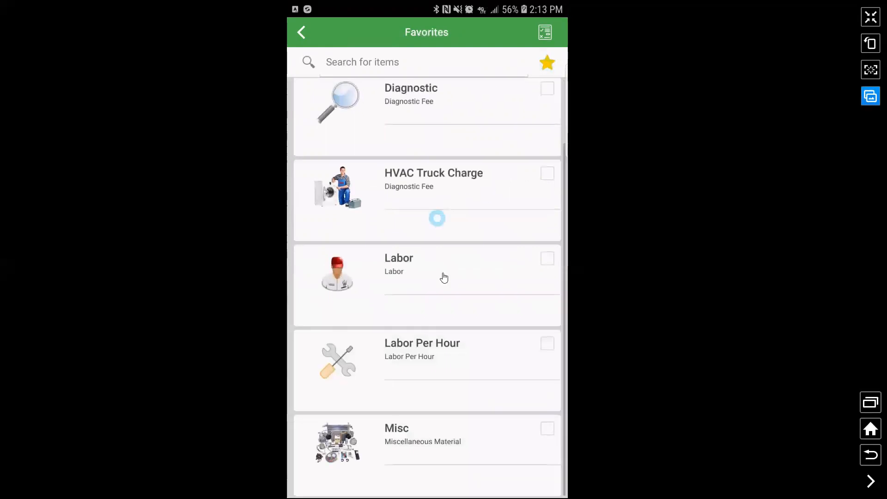
pyautogui.click(548, 429)
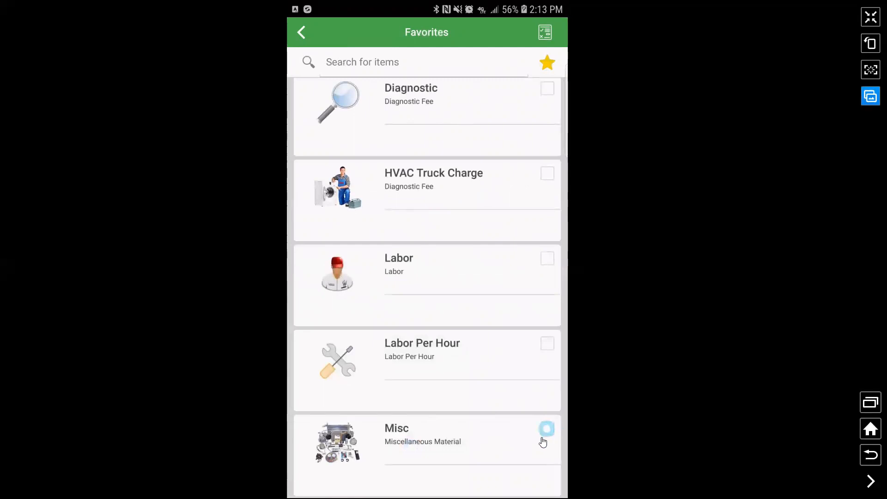
pyautogui.click(545, 32)
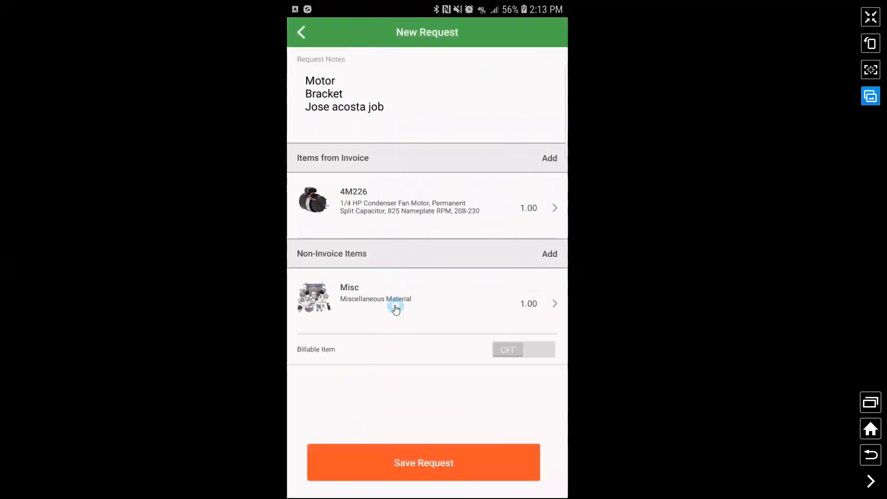
# Leave the Misc item non-billable after toggling Billable, and open its Edit Item screen.
pyautogui.click(513, 355)
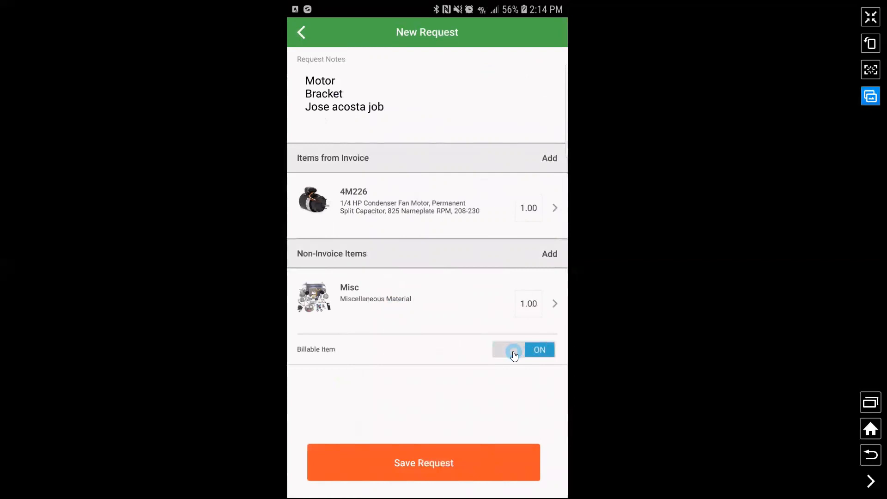
pyautogui.click(513, 353)
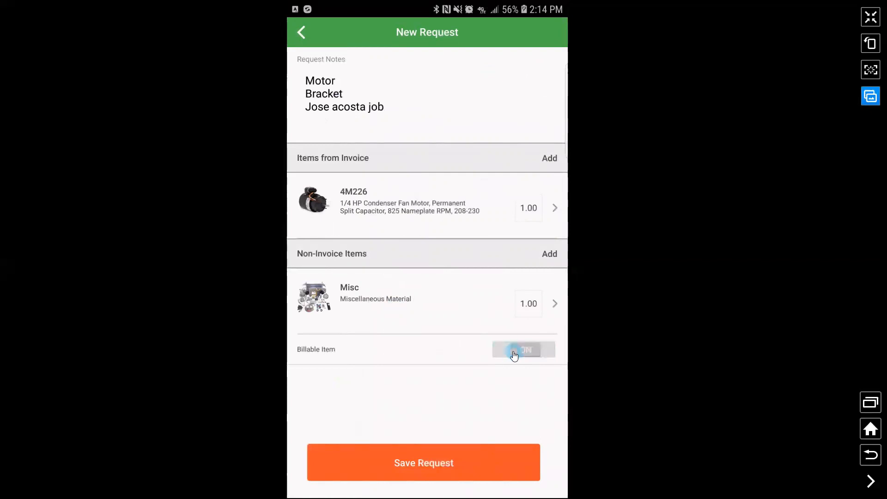
pyautogui.click(390, 300)
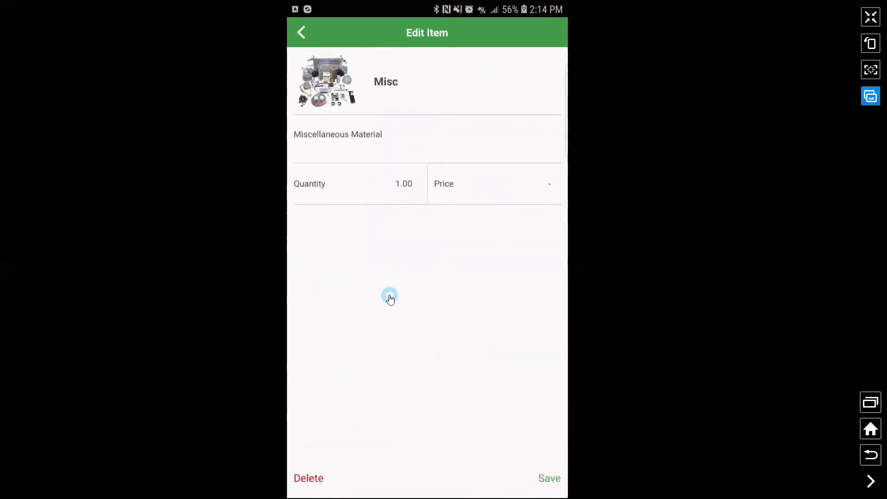
# Replace the Misc item's 'Miscellaneous Material' description with 'Motor Bracket' and save it.
pyautogui.click(379, 134)
pyautogui.click(417, 60)
pyautogui.press('BackSpace')
pyautogui.press('BackSpace')
pyautogui.press('BackSpace')
pyautogui.press('BackSpace')
pyautogui.press('BackSpace')
pyautogui.press('BackSpace')
pyautogui.press('BackSpace')
pyautogui.press('BackSpace')
pyautogui.press('BackSpace')
pyautogui.press('BackSpace')
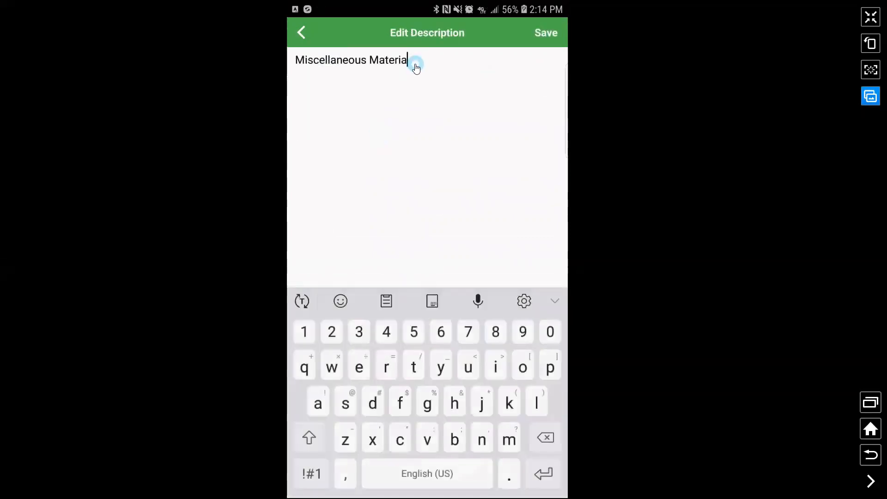
pyautogui.press('BackSpace')
pyautogui.press('BackSpace')
pyautogui.press('BackSpace')
pyautogui.press('BackSpace')
pyautogui.press('BackSpace')
pyautogui.press('BackSpace')
pyautogui.press('BackSpace')
pyautogui.press('BackSpace')
pyautogui.press('BackSpace')
pyautogui.press('BackSpace')
pyautogui.press('BackSpace')
pyautogui.press('BackSpace')
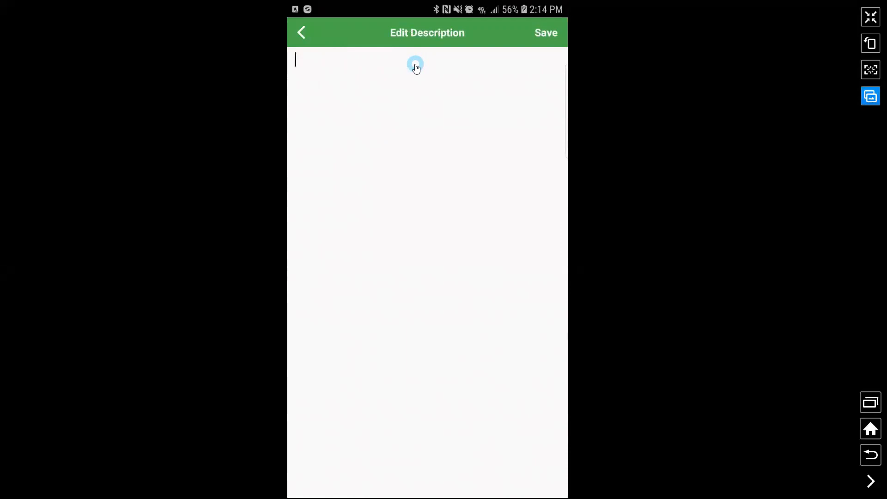
pyautogui.write('Motor Bracket')
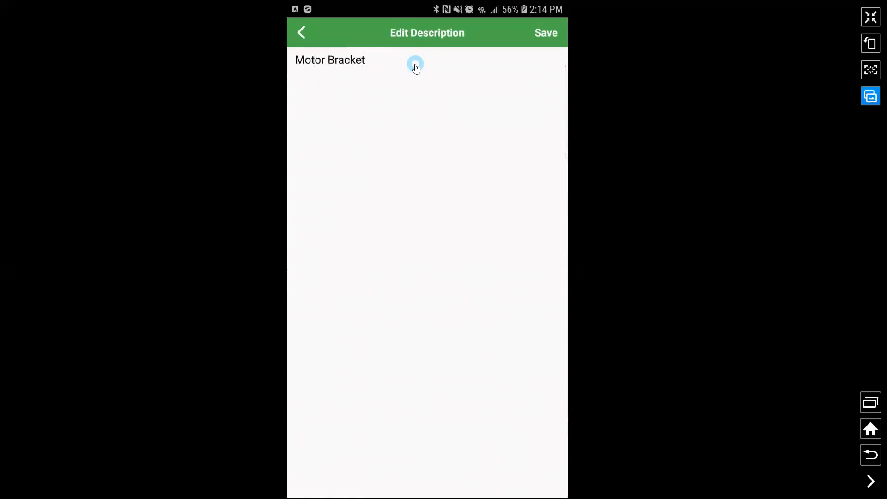
pyautogui.click(547, 32)
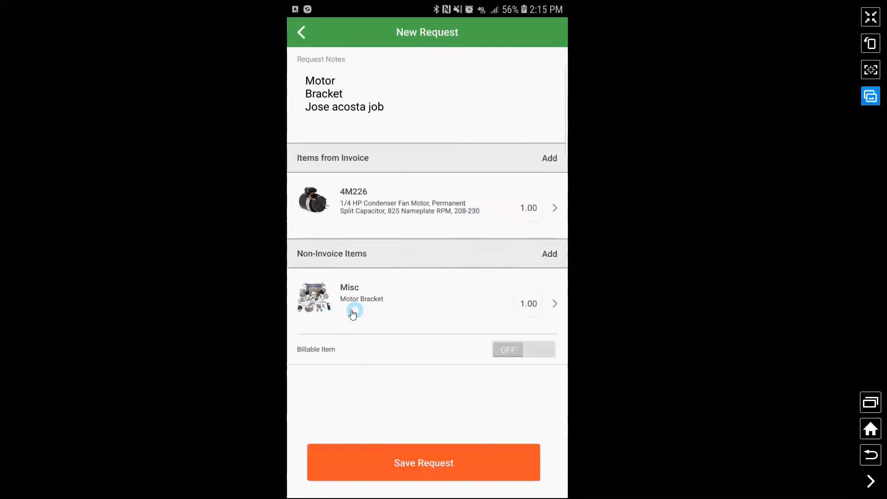
# Save and upload the $152.75 part request, then exit the phone mirror's fullscreen.
pyautogui.click(405, 451)
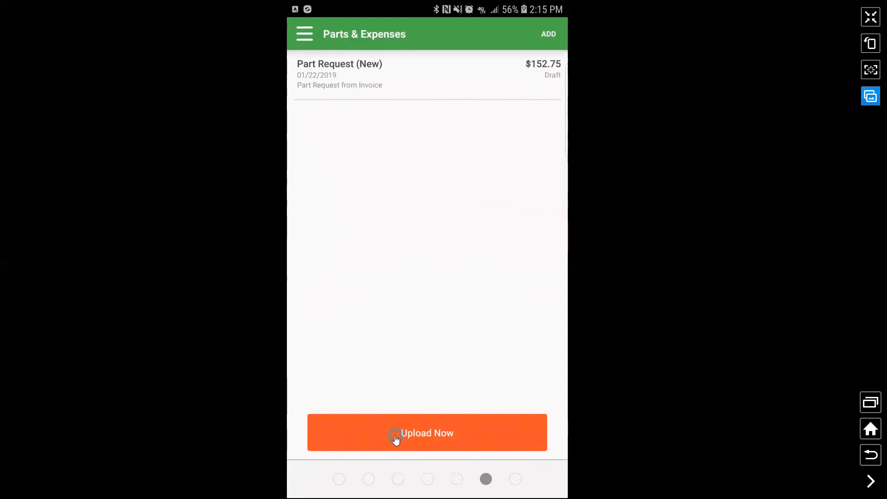
pyautogui.click(396, 437)
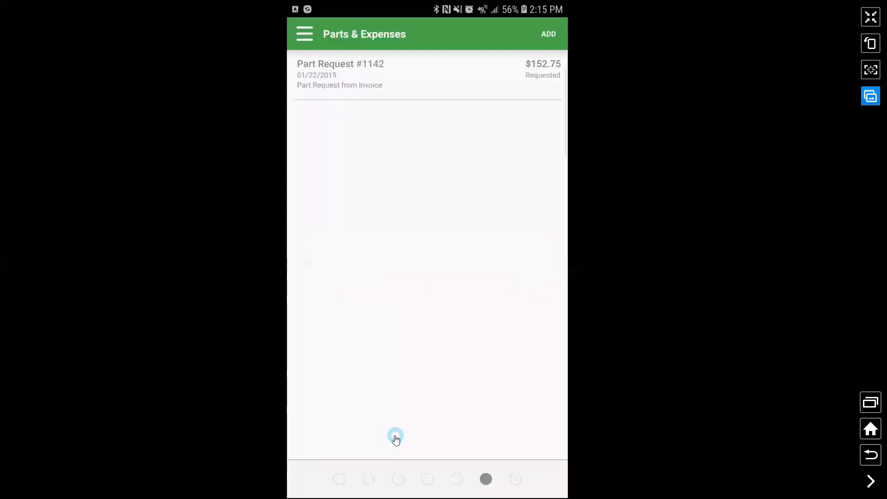
pyautogui.click(870, 17)
# Confirm request 1142 for work order 1311 appears under the 9 requested part requests, then restore the phone view.
pyautogui.click(460, 25)
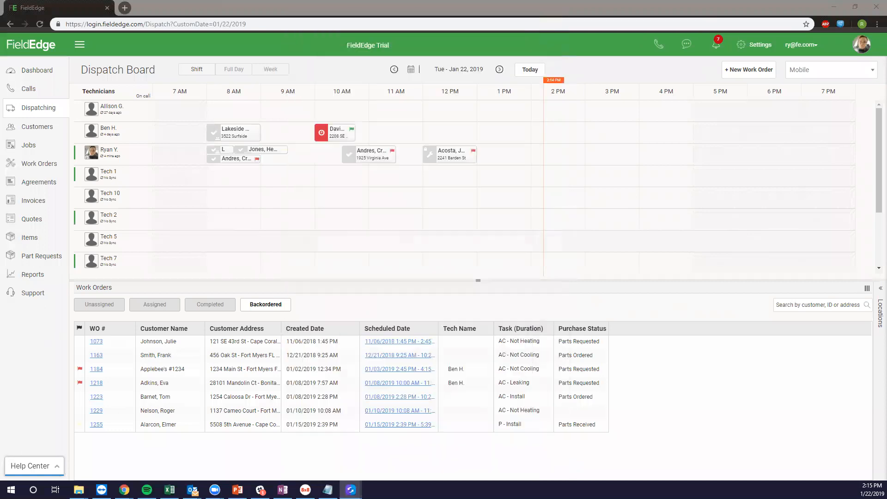
pyautogui.click(38, 256)
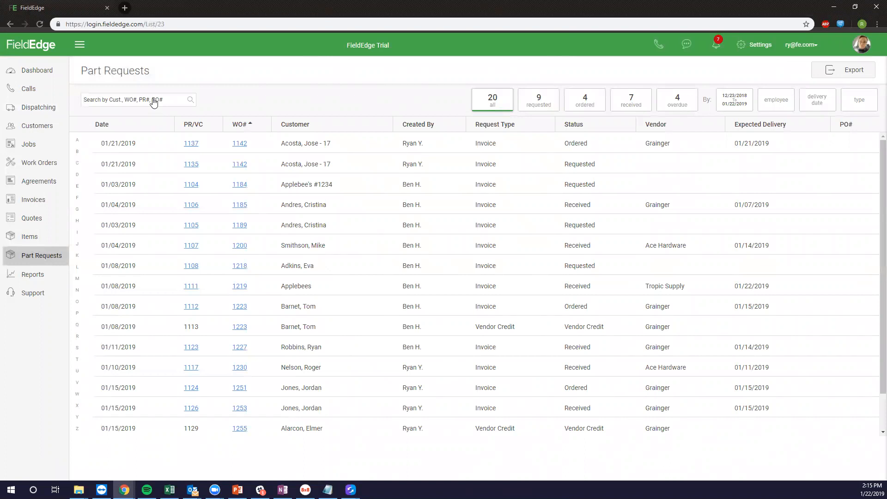
pyautogui.click(535, 107)
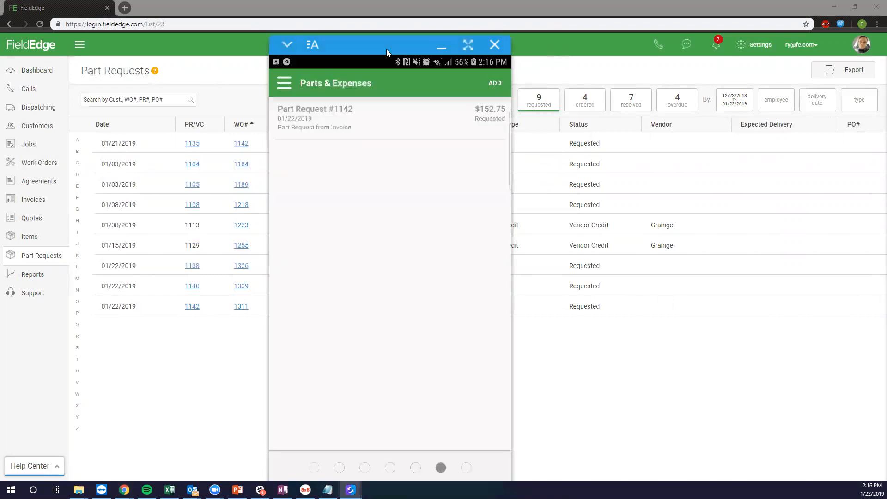
pyautogui.click(468, 45)
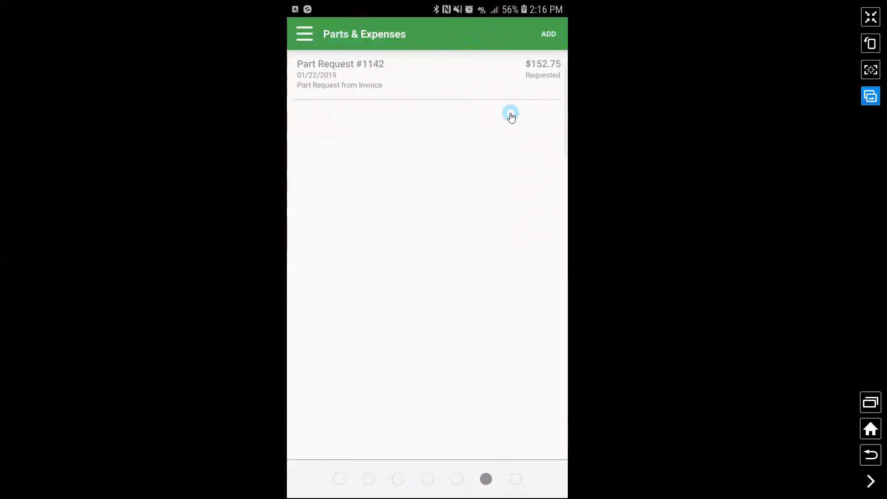
# Add a new expense with a cost of 20 and Grainger as the vendor.
pyautogui.click(507, 431)
pyautogui.click(546, 34)
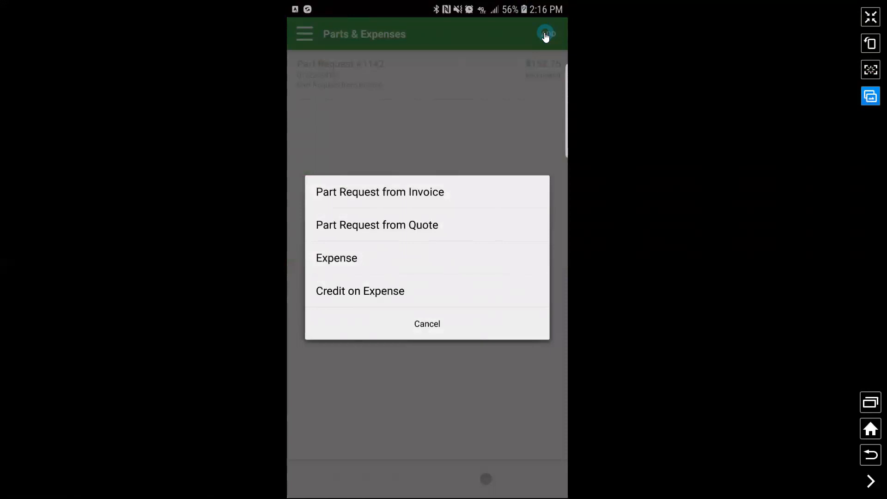
pyautogui.click(382, 255)
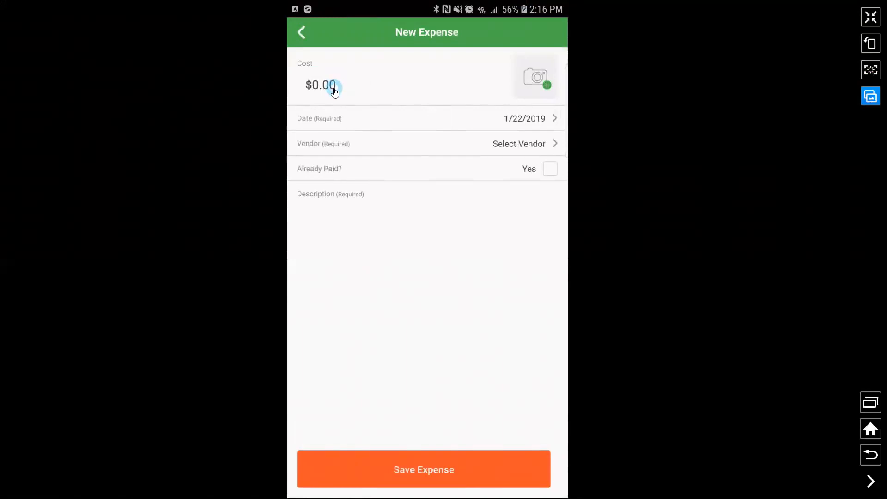
pyautogui.click(334, 88)
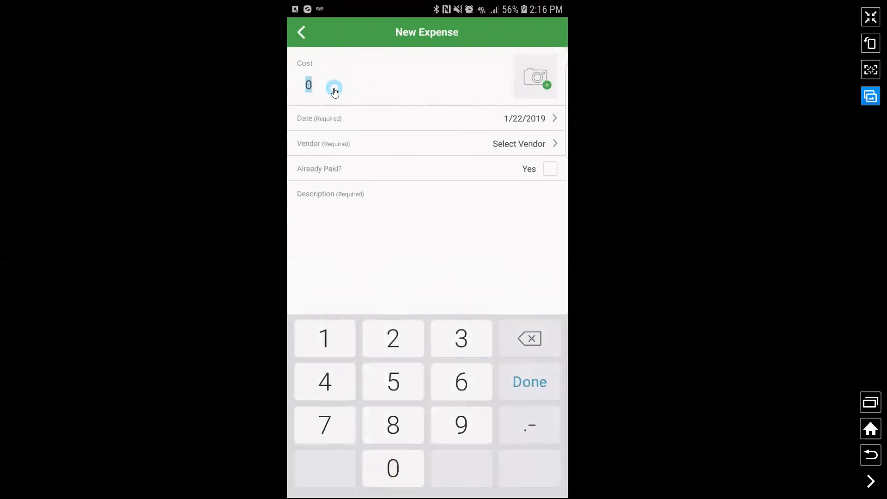
pyautogui.write('20')
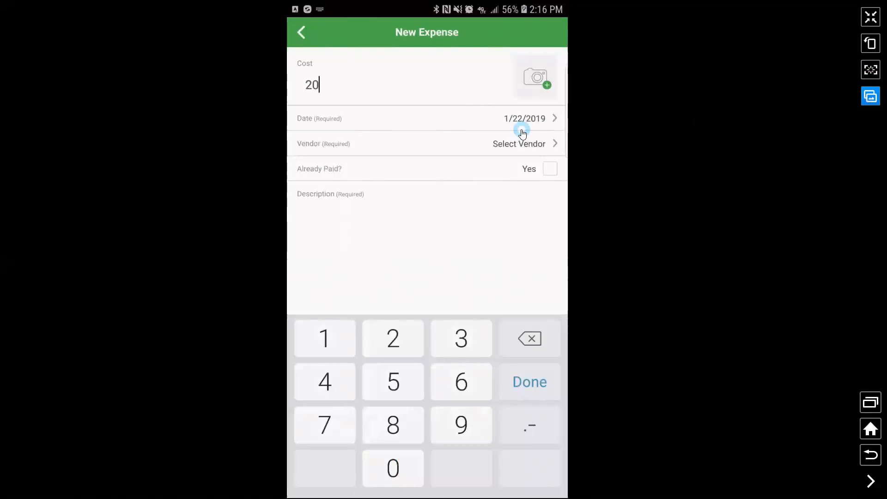
pyautogui.click(528, 155)
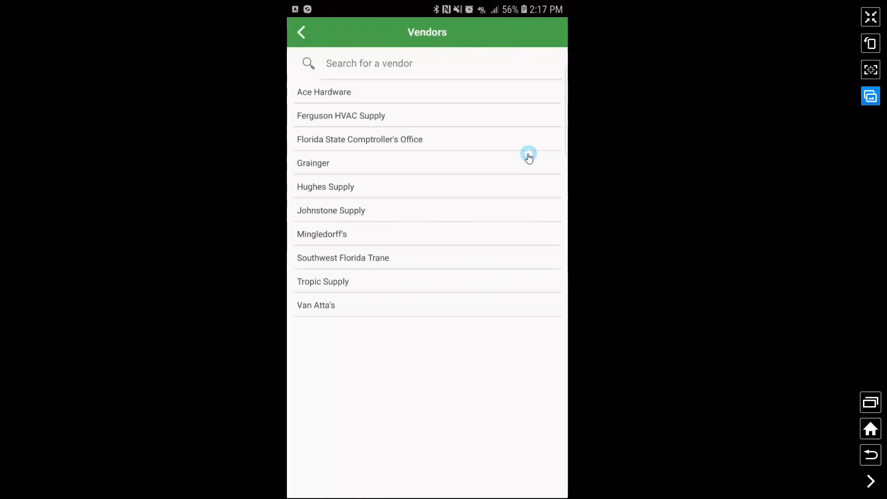
pyautogui.click(528, 157)
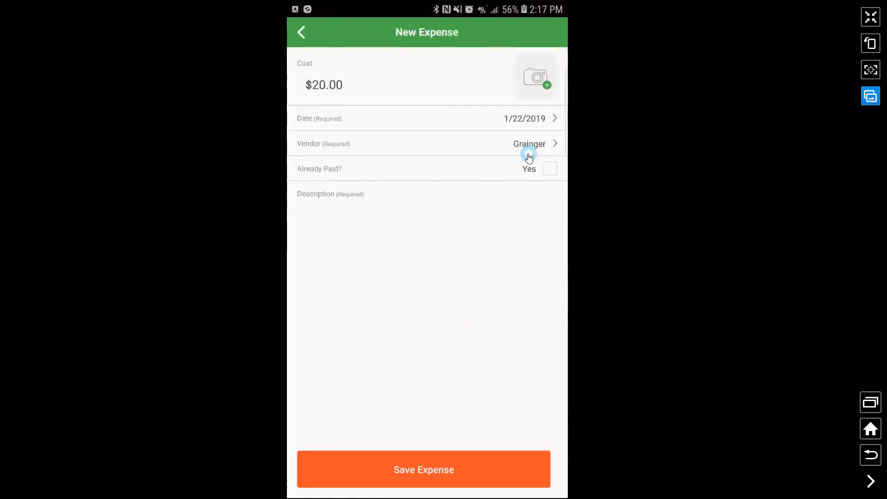
# Leave Already Paid unchecked and save the expense description 'PVC Pipe'.
pyautogui.click(539, 169)
pyautogui.moveTo(544, 174); pyautogui.dragTo(515, 175)
pyautogui.click(551, 175)
pyautogui.click(535, 182)
pyautogui.click(359, 208)
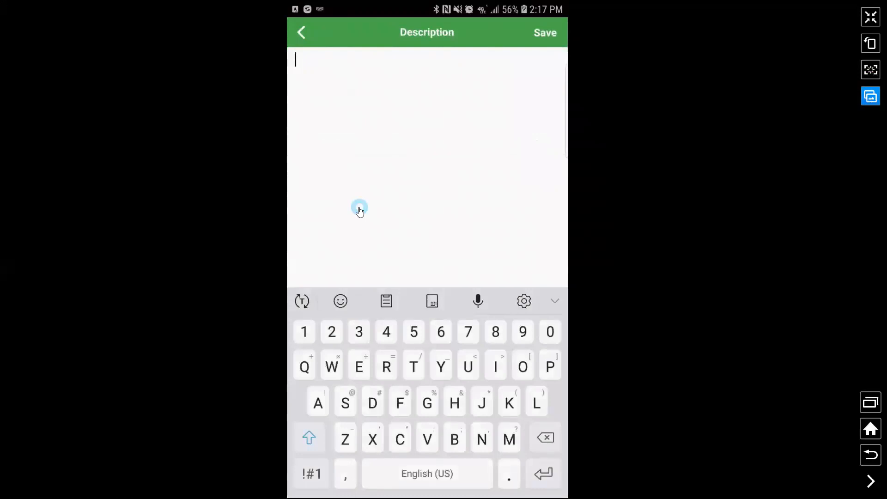
pyautogui.write('PVC Pipe')
pyautogui.click(547, 34)
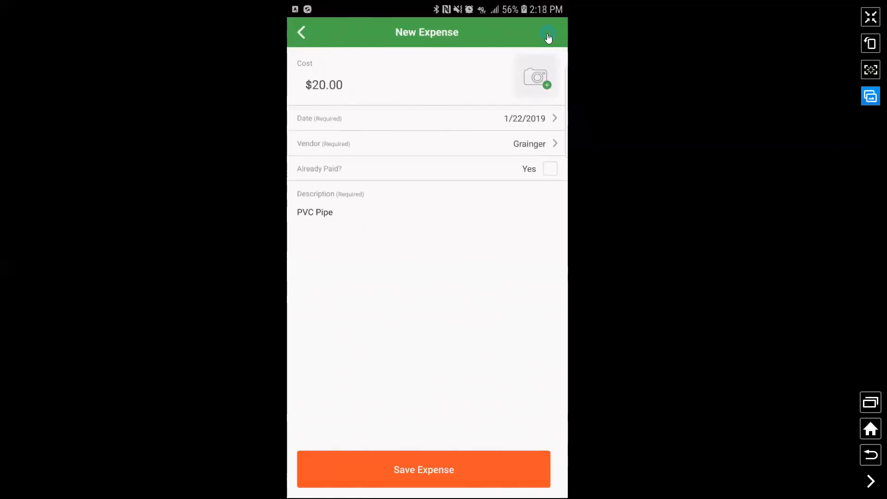
# Clear the receipt-required alert and attach a captured receipt photo to the PVC Pipe expense.
pyautogui.click(415, 473)
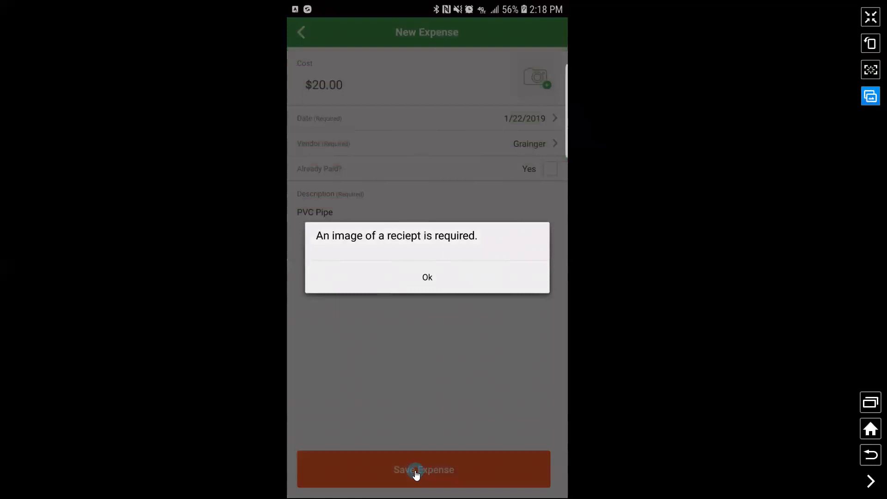
pyautogui.click(452, 282)
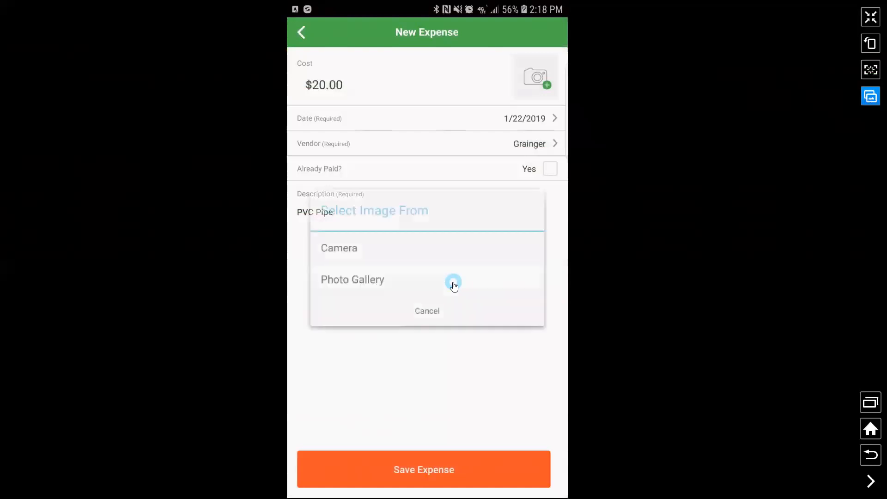
pyautogui.click(453, 284)
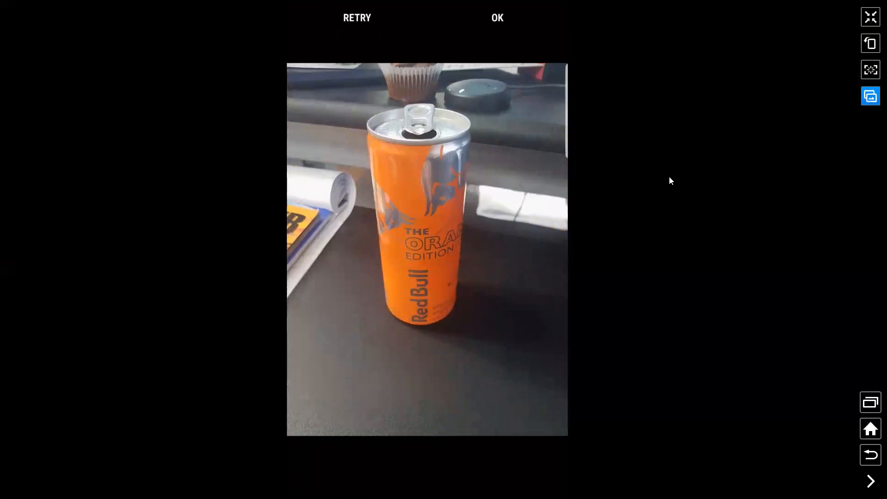
pyautogui.click(498, 17)
pyautogui.click(497, 17)
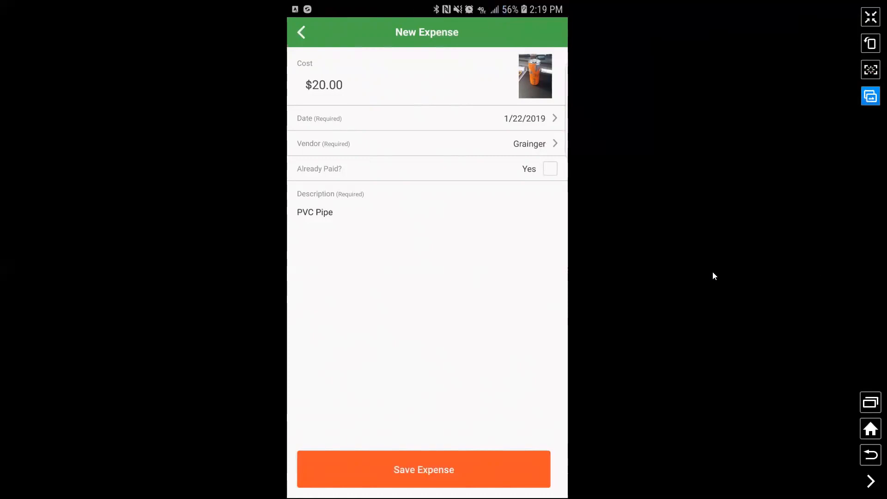
# Save the expense and complete the job as a Back Order.
pyautogui.click(454, 469)
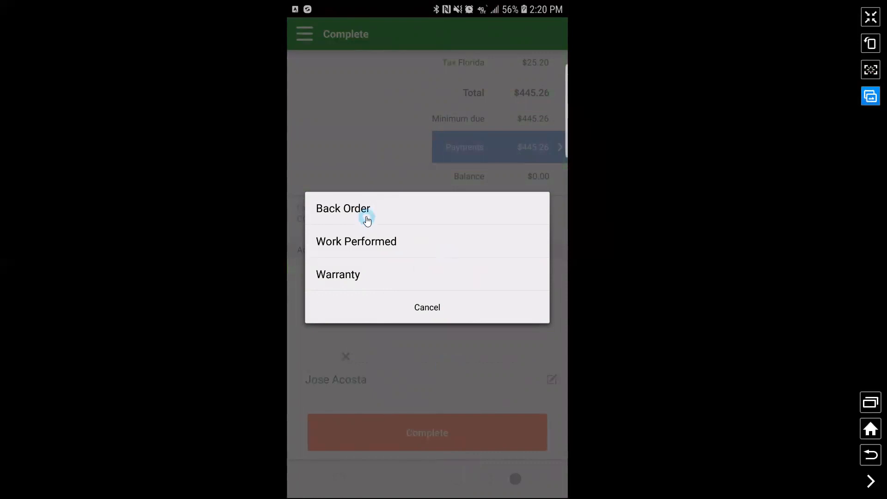
pyautogui.click(341, 210)
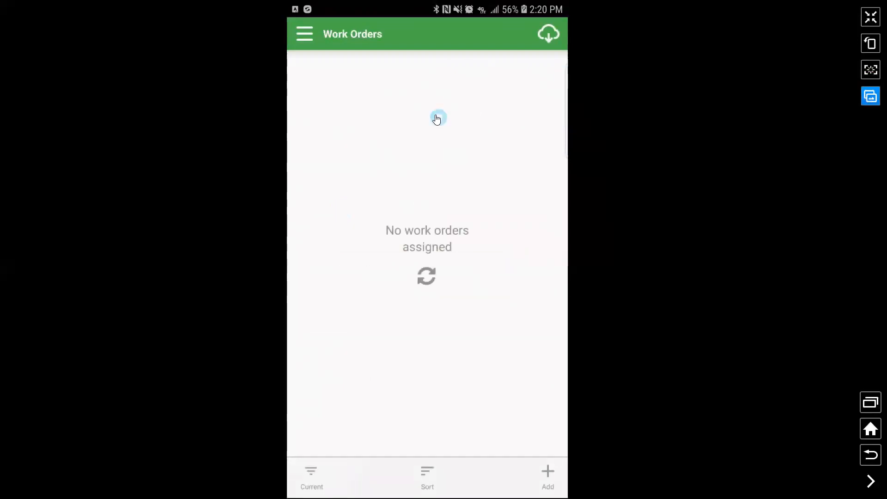
# Restore the phone window, glance at the Alerts panel, and open work order 1311 from Part Requests.
pyautogui.click(871, 17)
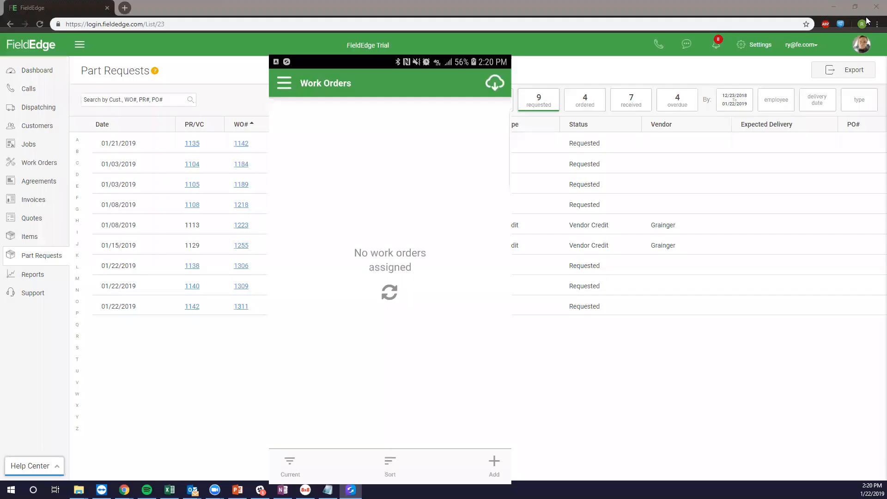
pyautogui.moveTo(398, 45); pyautogui.dragTo(0, 79)
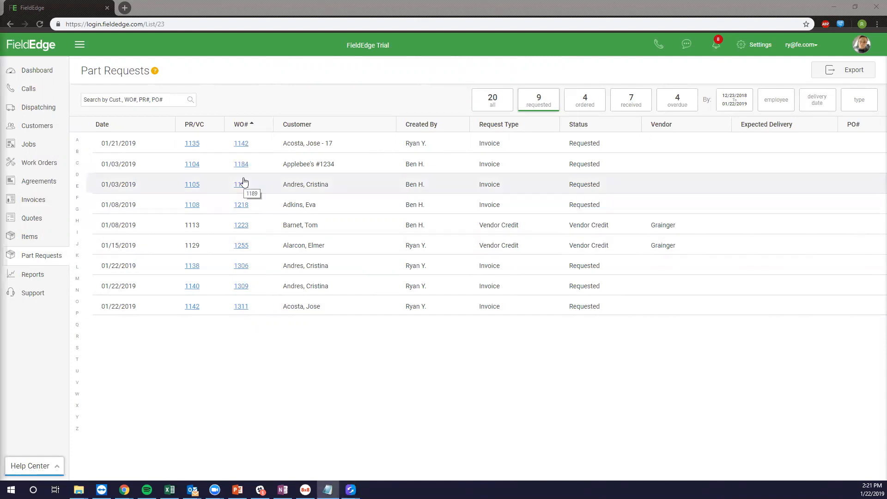
pyautogui.click(715, 53)
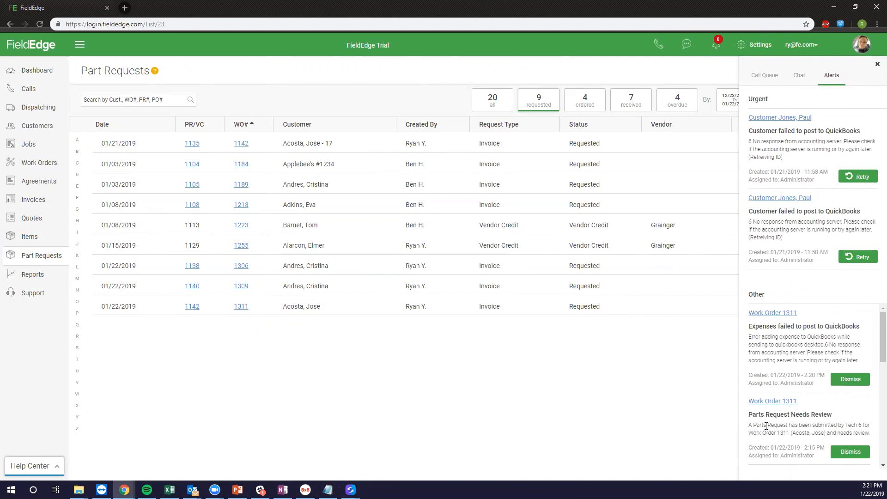
pyautogui.click(716, 48)
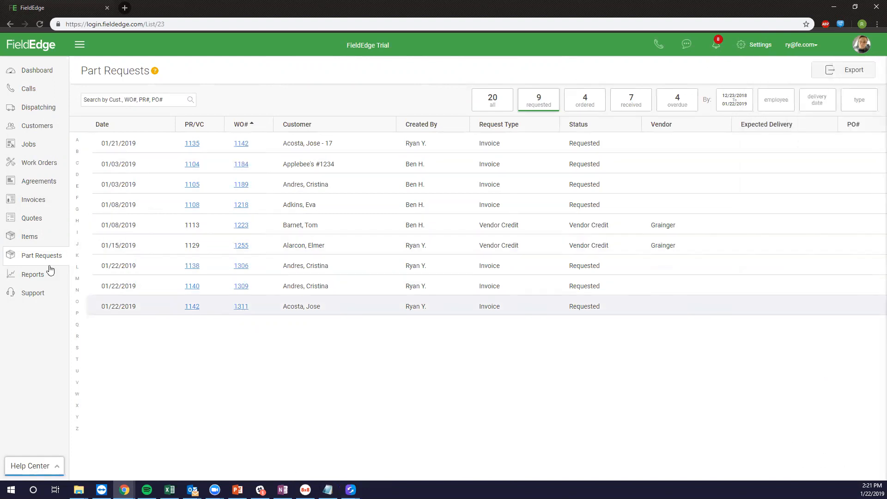
pyautogui.click(240, 313)
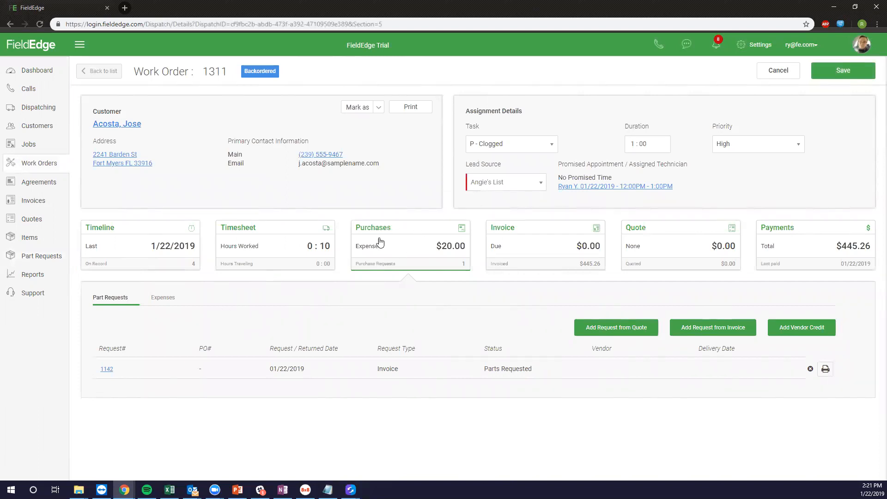
# View expense 1143 (PVC Pipe, Grainger, $20.00) on the Expenses tab and close it unchanged.
pyautogui.click(156, 299)
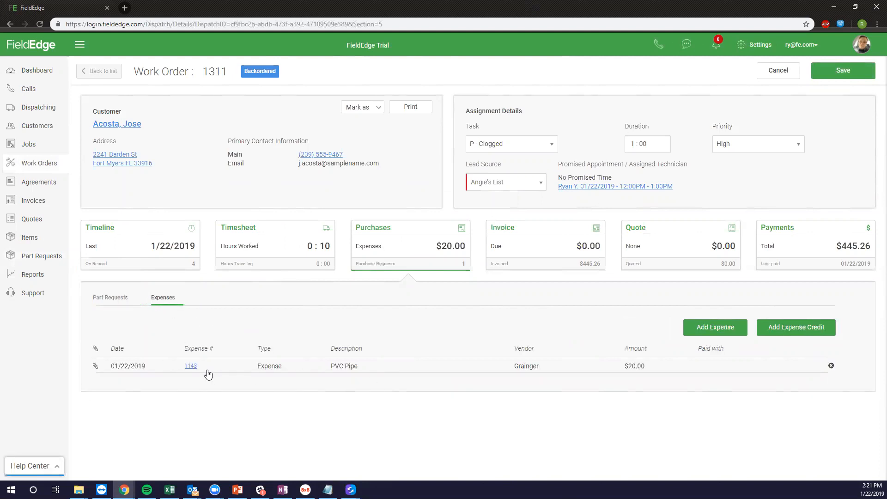
pyautogui.click(190, 366)
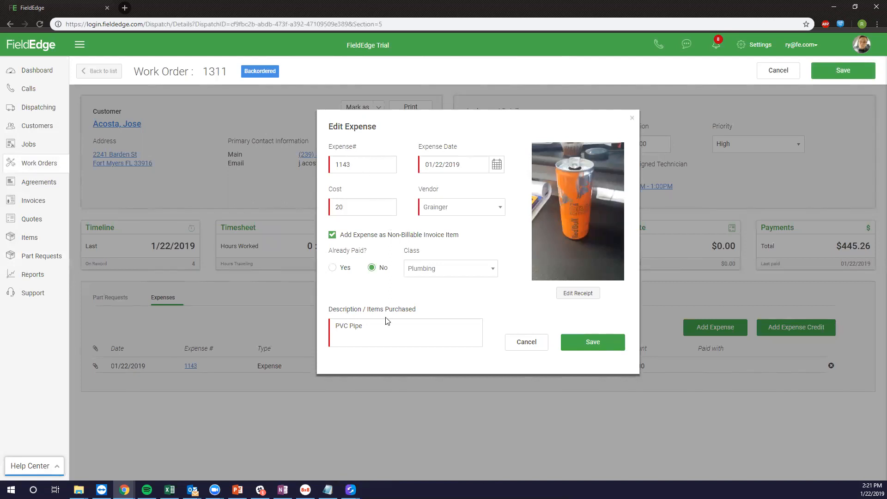
pyautogui.click(524, 345)
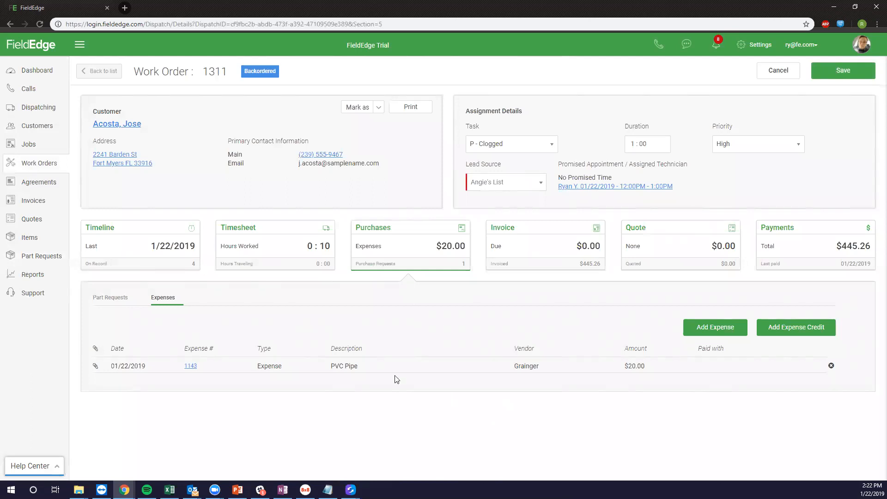
# Open part request 1142 and set its vendor to Grainger.
pyautogui.click(92, 297)
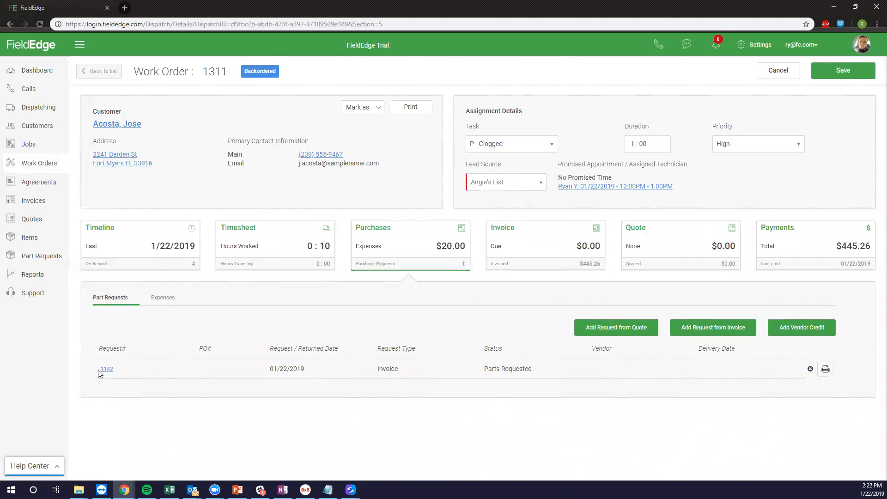
pyautogui.click(506, 368)
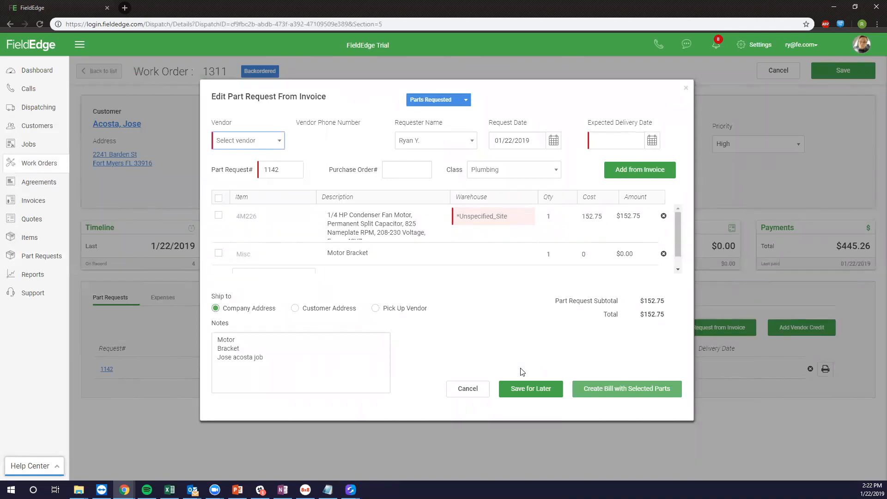
pyautogui.click(252, 144)
pyautogui.write('Grainger')
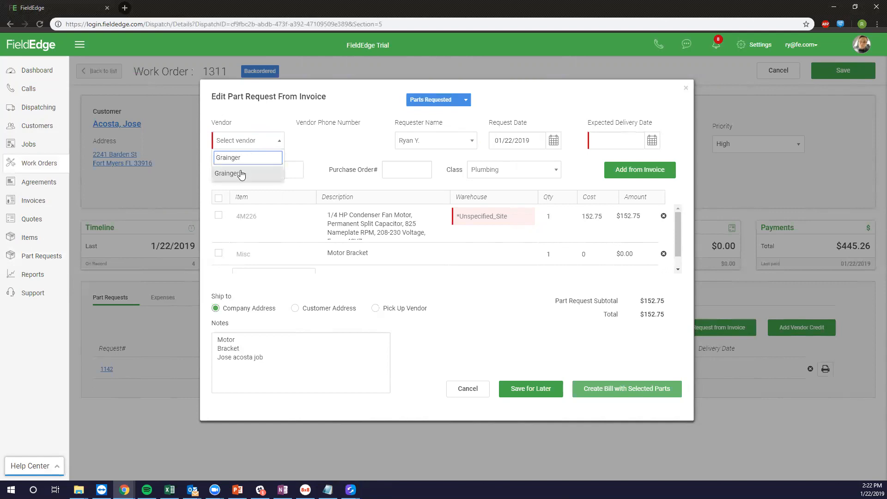
pyautogui.click(244, 174)
# Set the request's expected delivery date to 01/24/2019.
pyautogui.moveTo(287, 170); pyautogui.dragTo(224, 175)
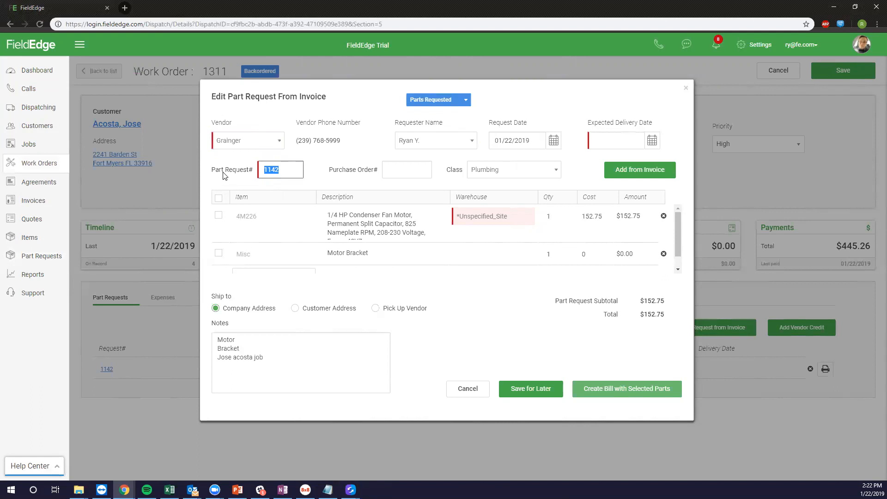
pyautogui.click(417, 168)
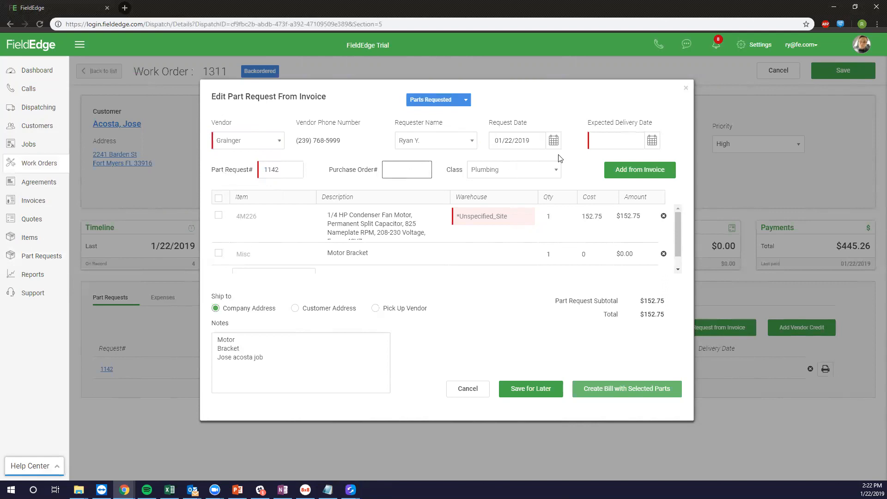
pyautogui.click(610, 139)
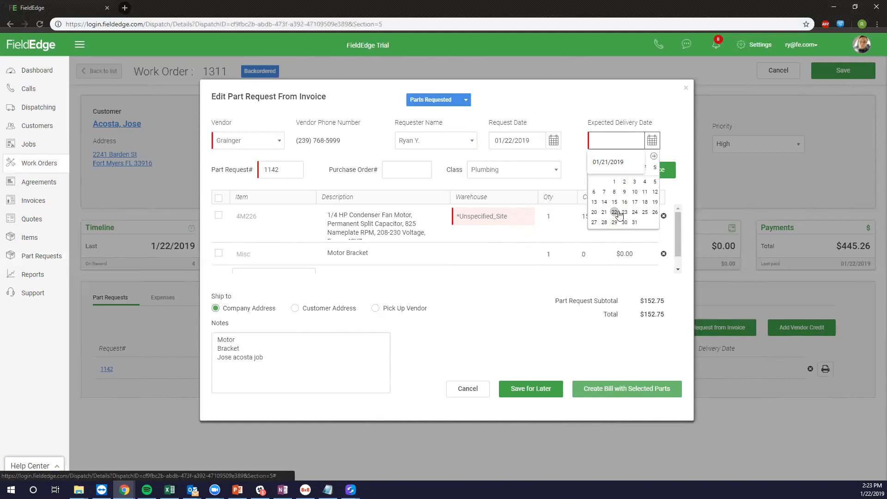
pyautogui.click(635, 213)
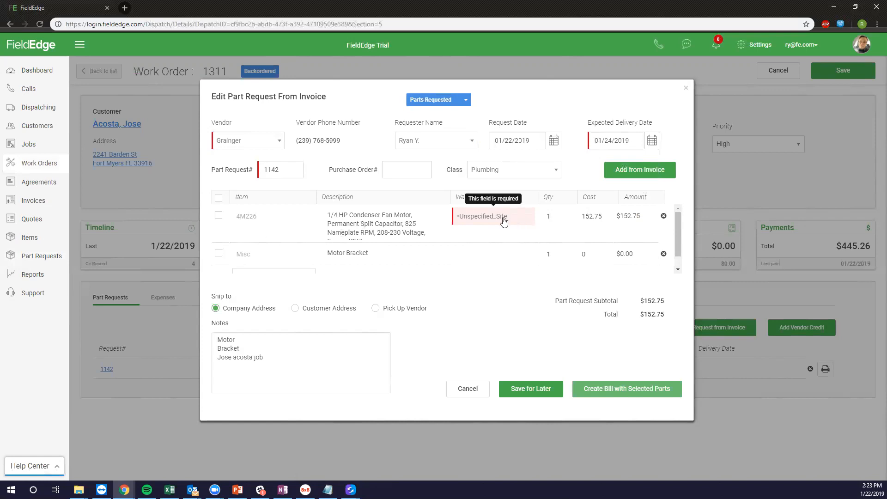
# Take the 4M226 fan motor from Bens_Truck at cost 160 and set the Motor Bracket cost to 5.
pyautogui.click(467, 218)
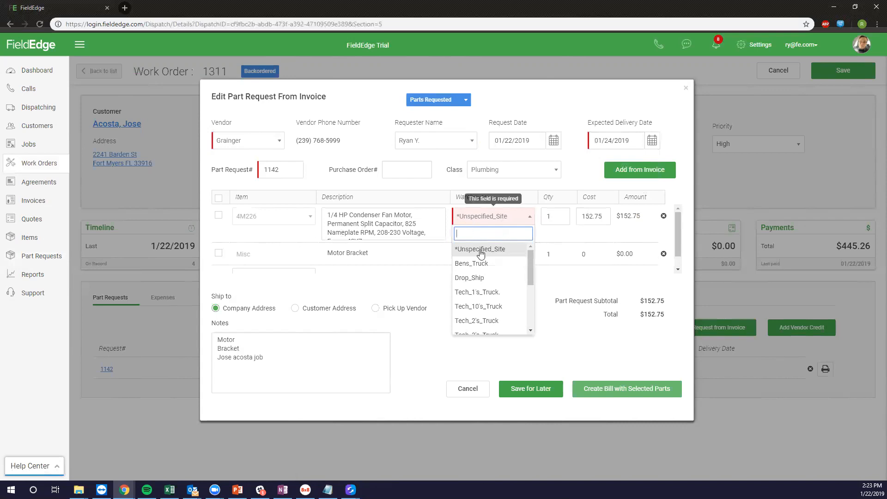
pyautogui.click(478, 263)
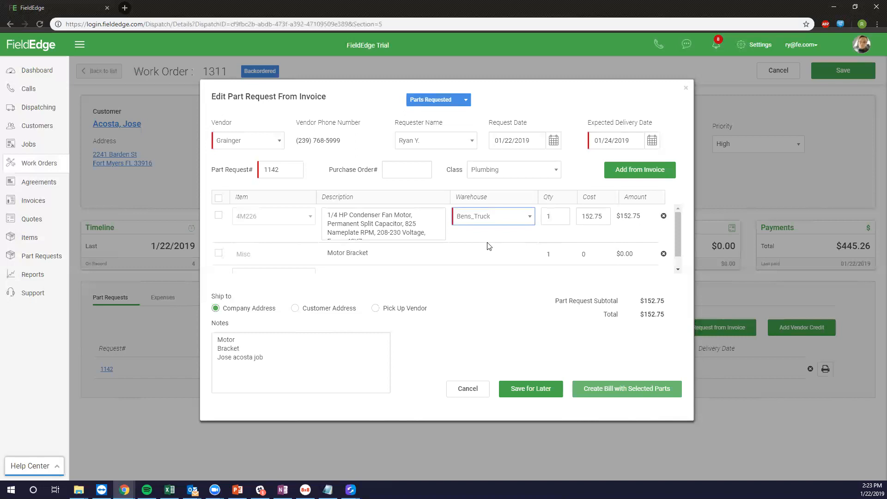
pyautogui.click(578, 216)
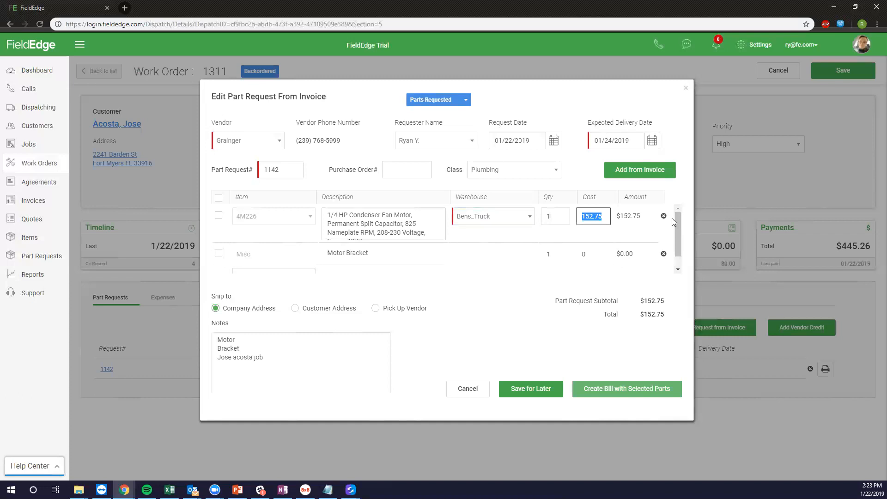
pyautogui.write('160')
pyautogui.click(593, 254)
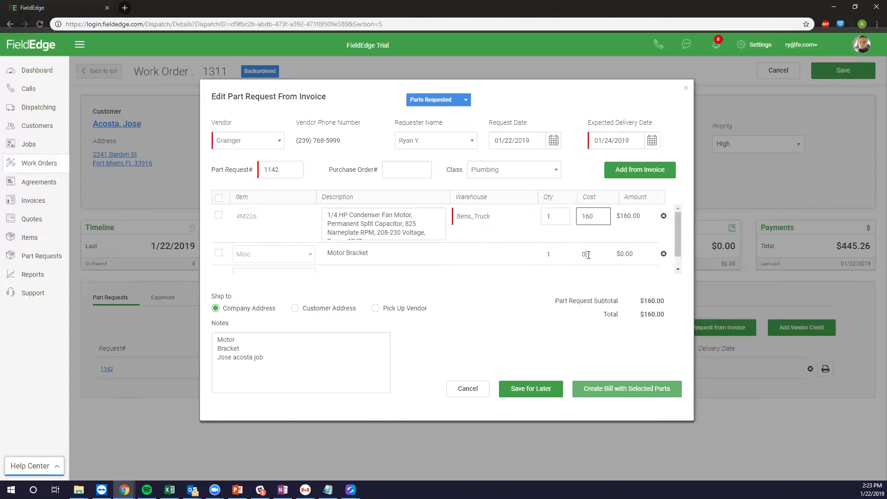
pyautogui.moveTo(593, 257); pyautogui.dragTo(576, 258)
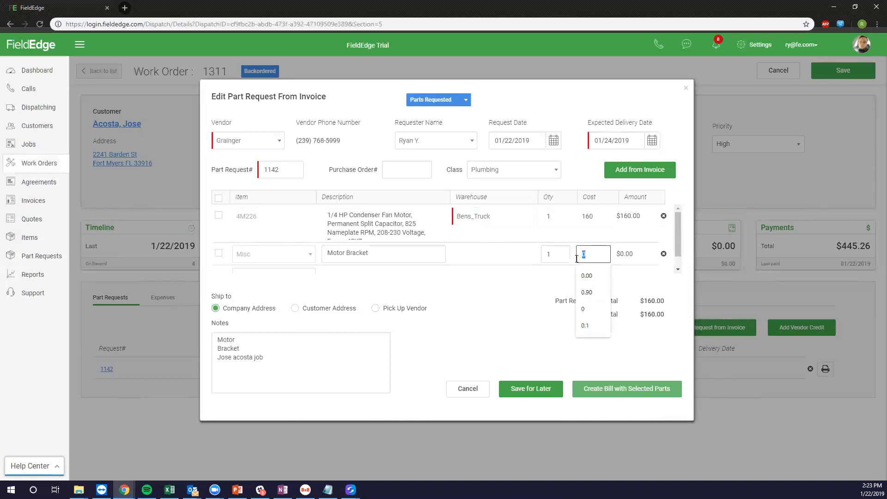
pyautogui.write('5')
pyautogui.click(566, 293)
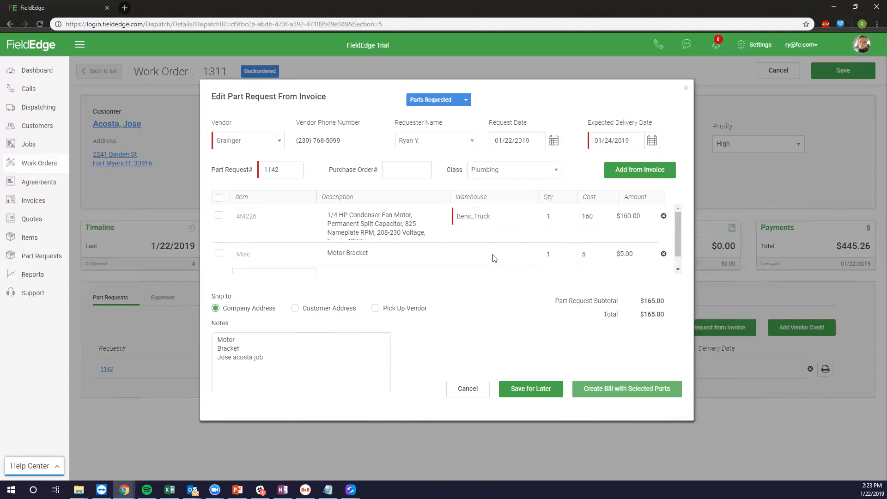
# Keep Plumbing as the class, leave the notes unchanged, and set status to Parts Ordered.
pyautogui.click(554, 171)
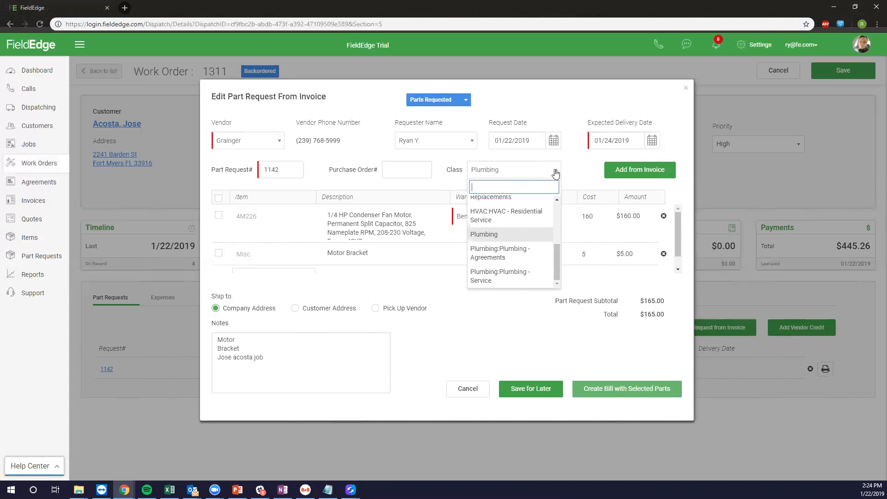
pyautogui.click(556, 173)
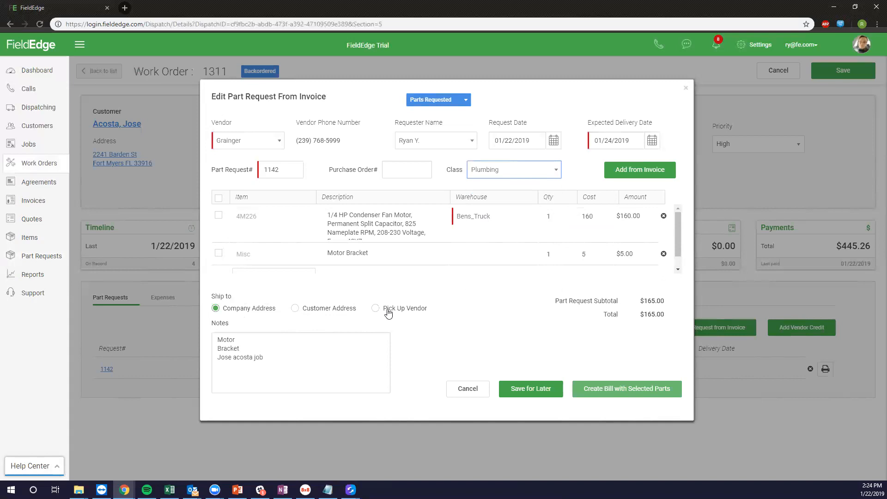
pyautogui.click(301, 358)
pyautogui.hotkey('ctrl', 'a')
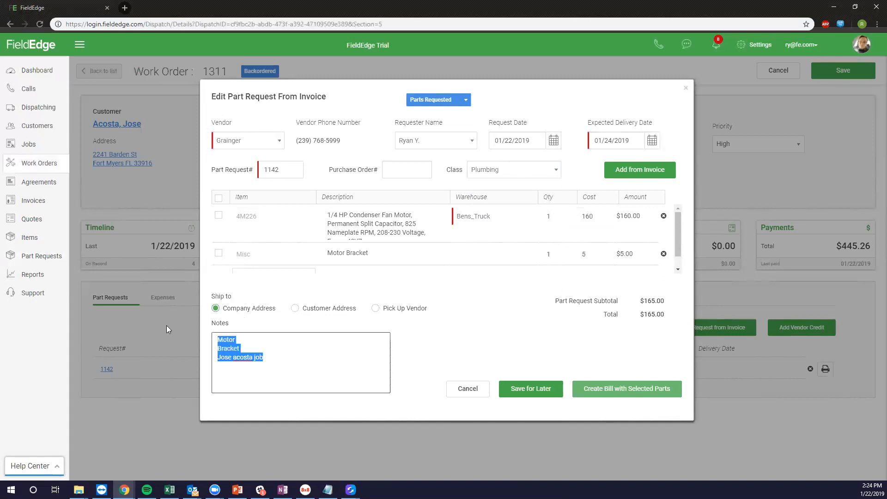
pyautogui.click(274, 356)
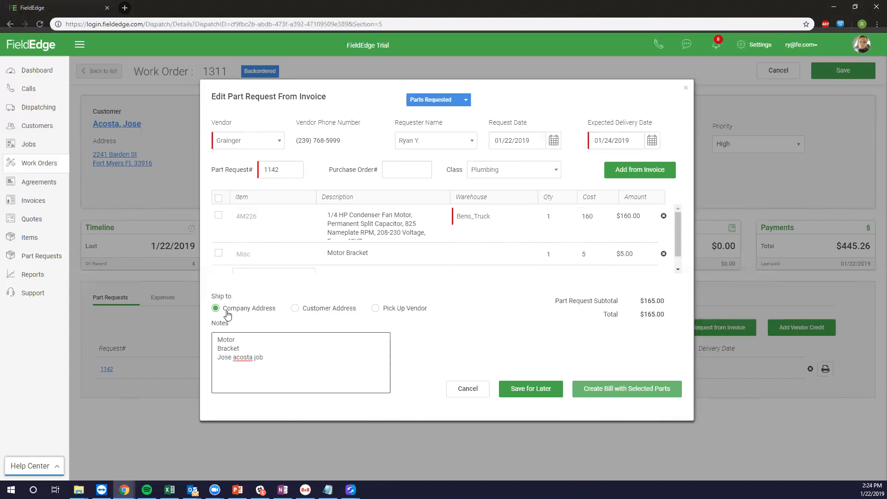
pyautogui.click(465, 100)
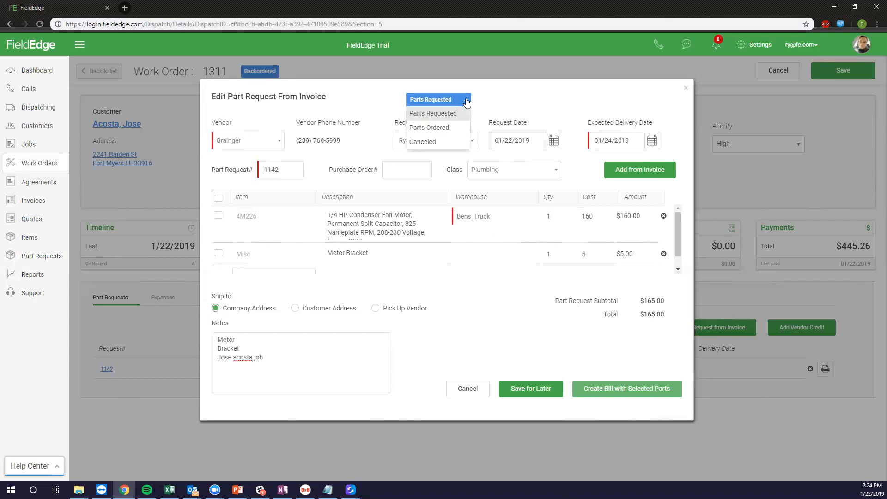
pyautogui.click(460, 128)
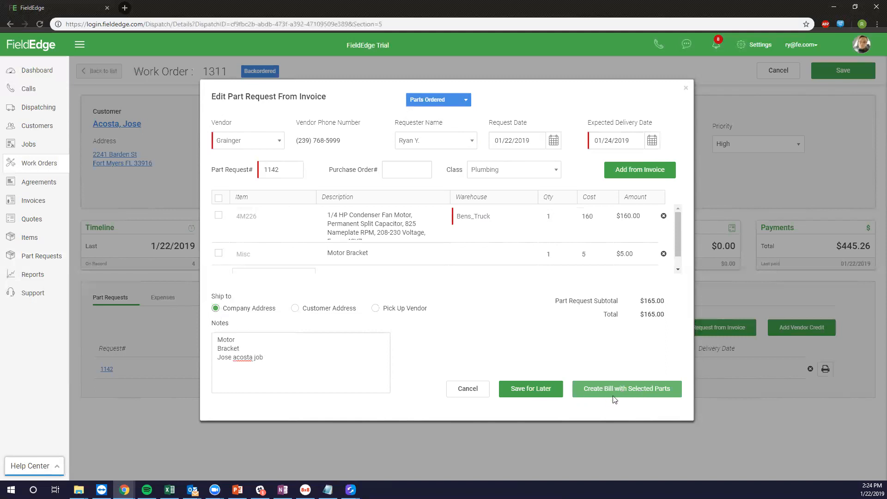
# Save Grainger part request 1142 for later and start a new request from the invoice items.
pyautogui.click(546, 392)
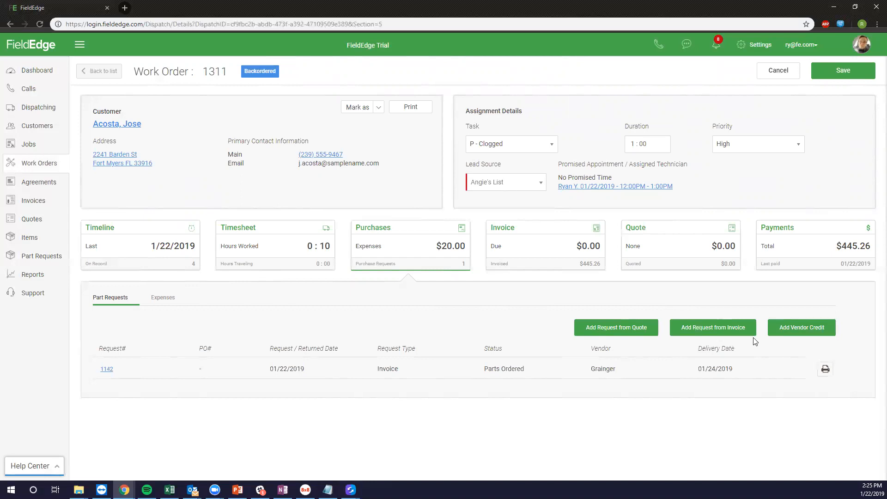
pyautogui.click(725, 336)
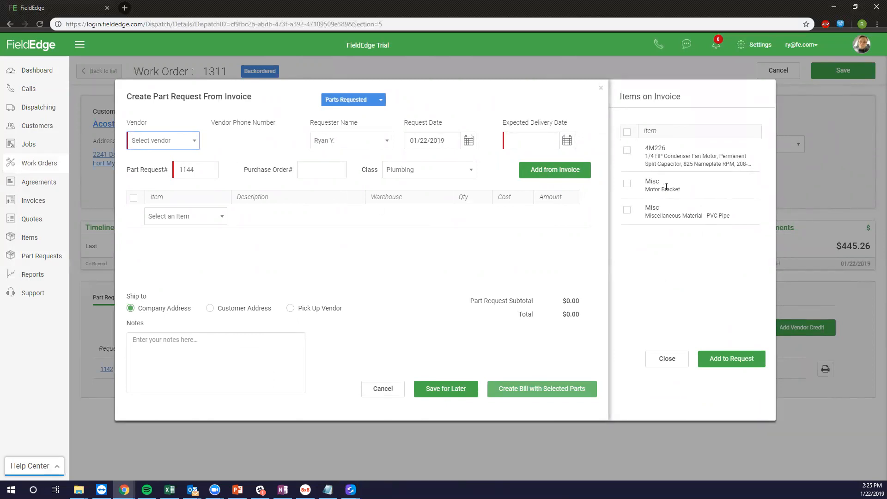
# Draft a Tropic Supply request with the Misc Motor Bracket, then deselect it and cancel the draft.
pyautogui.click(627, 183)
pyautogui.click(165, 141)
pyautogui.write('tropic')
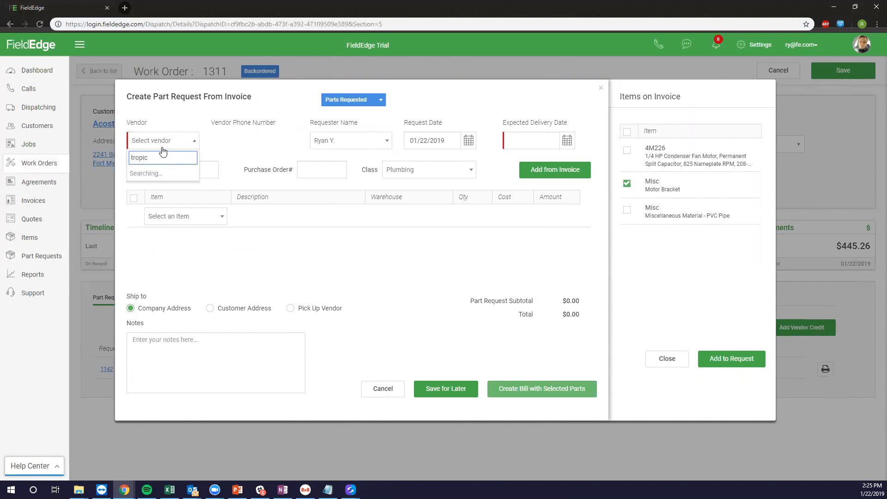
pyautogui.click(165, 173)
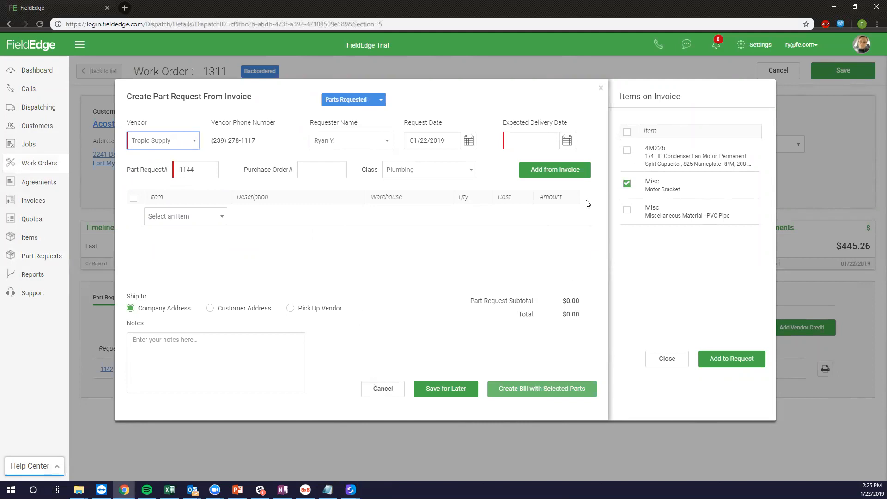
pyautogui.click(626, 185)
pyautogui.click(379, 395)
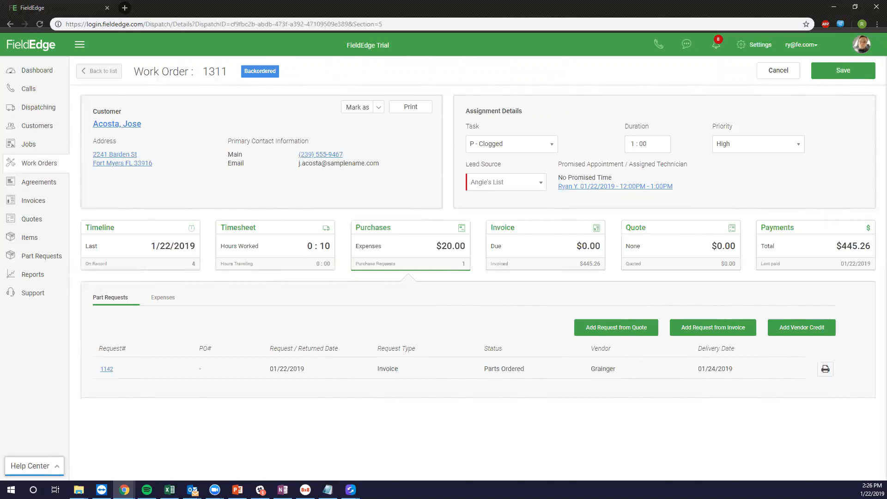
# Return to FieldEdge and reopen part request 1142 from the Part Requests list.
pyautogui.hotkey('alt', 'Tab')
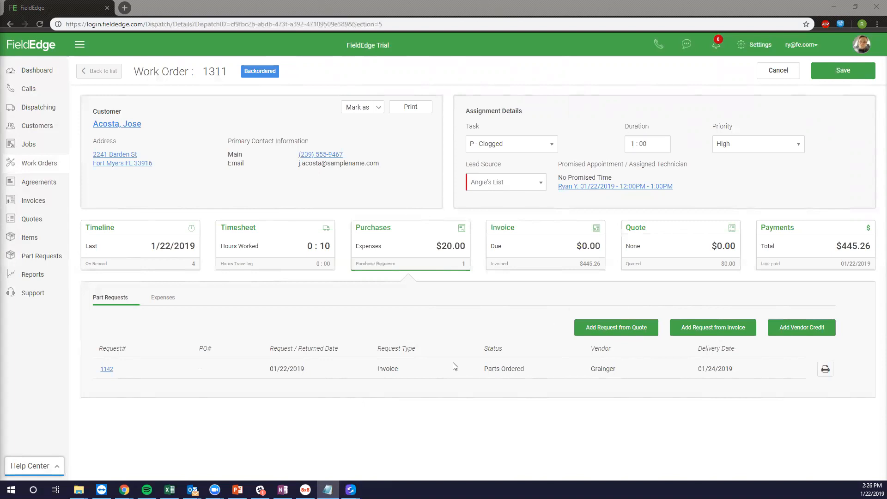
pyautogui.click(426, 368)
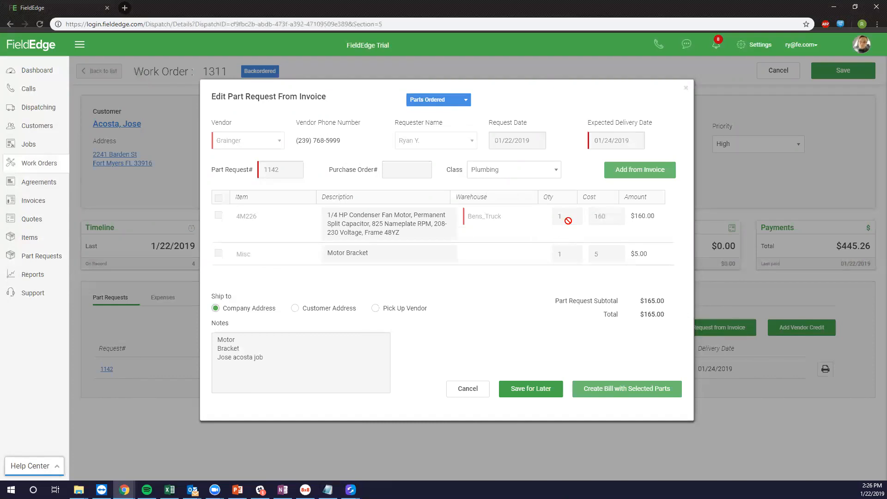
# Leave request 1142's status at Parts Ordered and cancel the edit dialog.
pyautogui.click(444, 100)
pyautogui.click(445, 101)
pyautogui.click(473, 393)
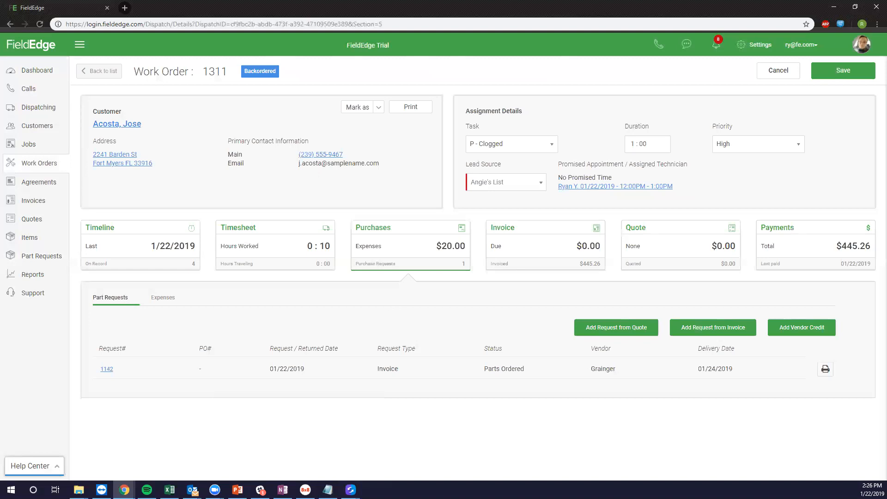
# Change request 1142's status to Parts Received, save it, and return to the Dispatch Board.
pyautogui.hotkey('alt', 'Tab')
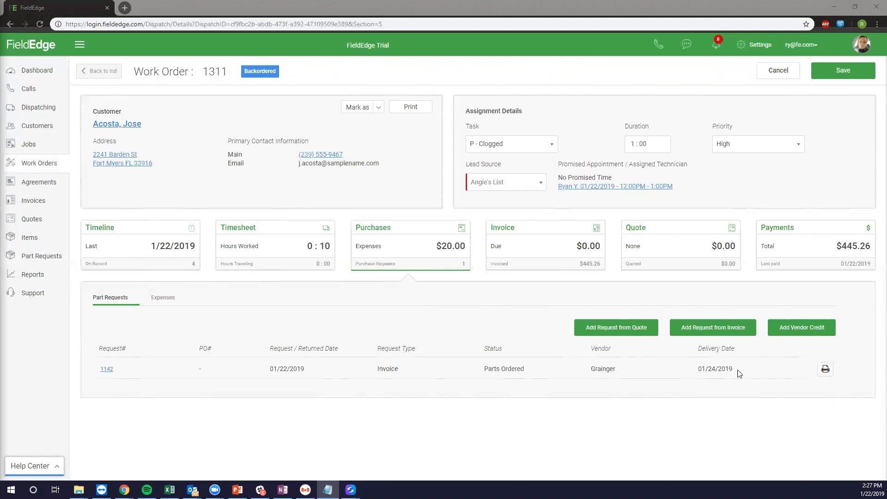
pyautogui.click(454, 373)
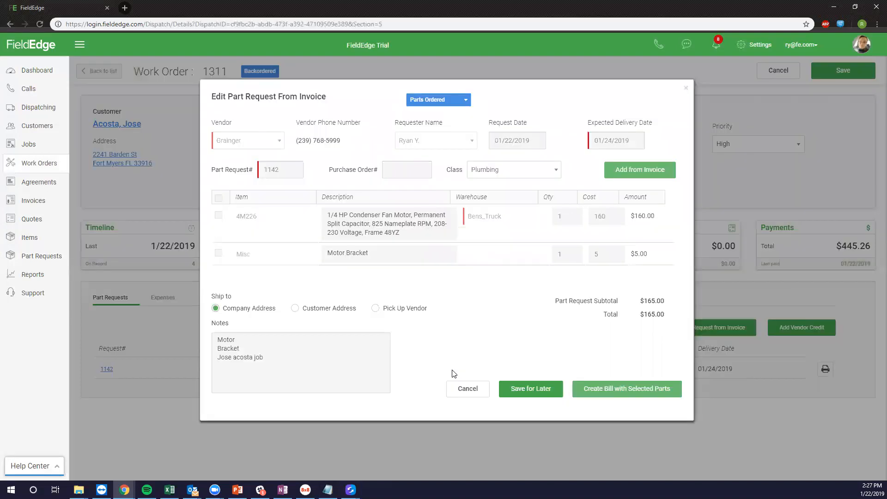
pyautogui.click(440, 103)
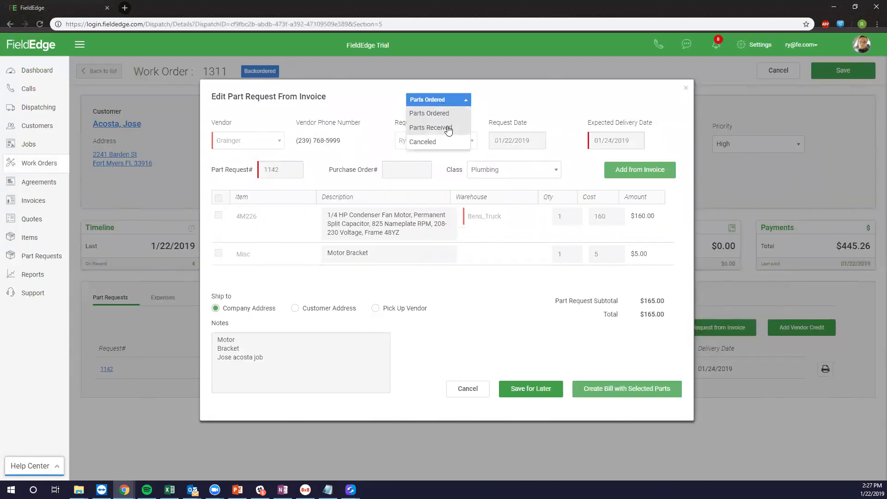
pyautogui.click(447, 128)
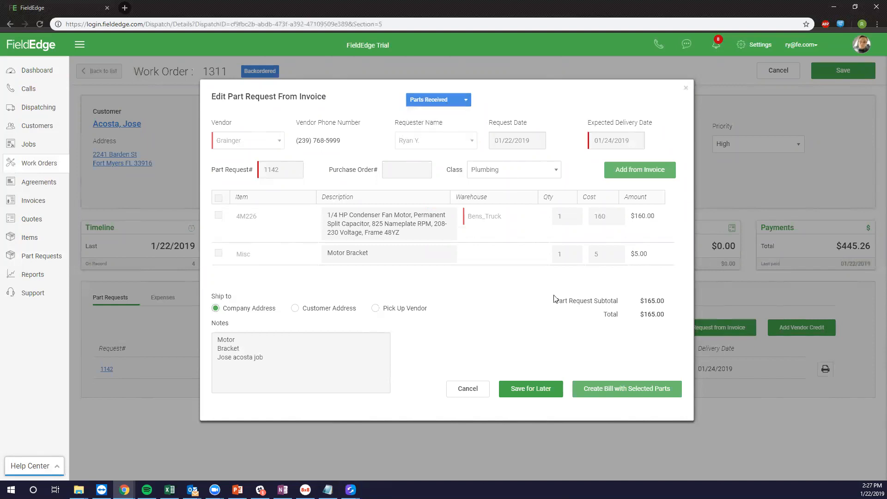
pyautogui.click(529, 390)
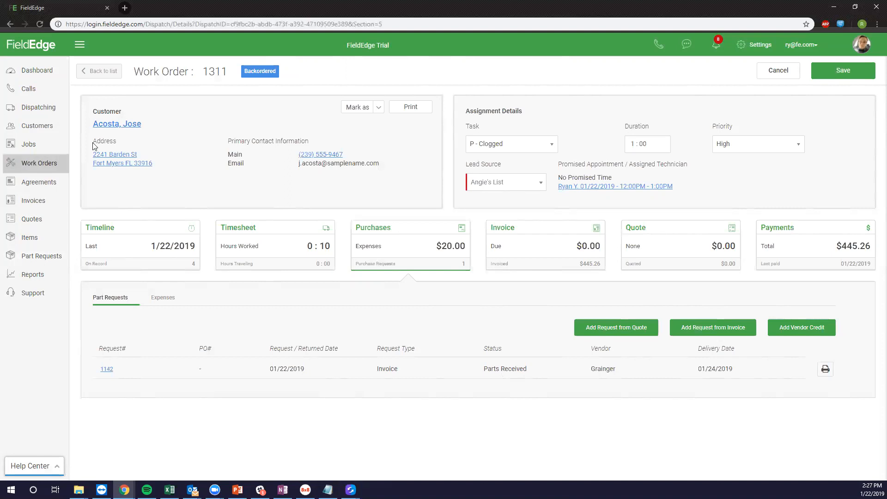
pyautogui.click(66, 109)
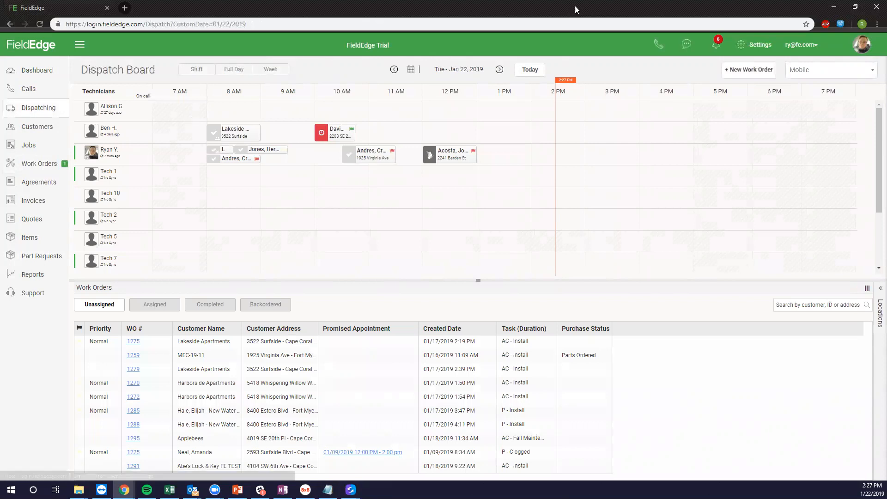
# From the Backordered list, drag work order 1311 onto the technician's 2 PM slot and assign it anyway.
pyautogui.click(261, 304)
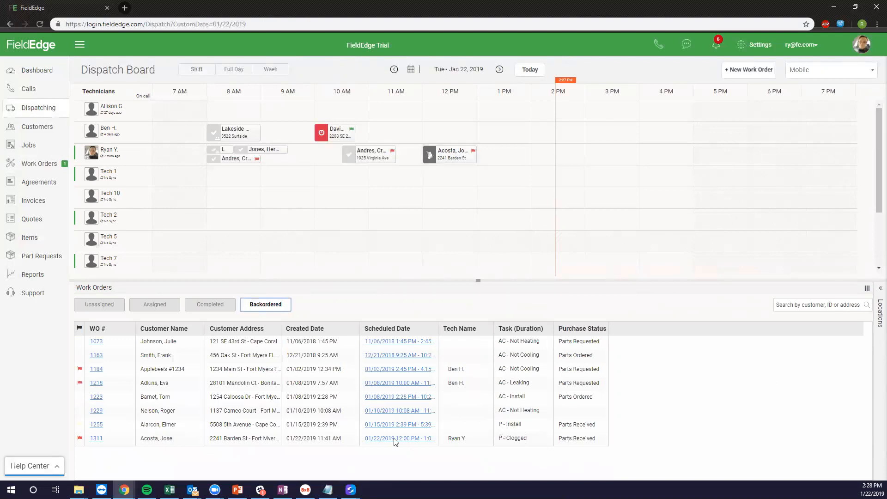
pyautogui.moveTo(327, 439)
pyautogui.mouseDown()
pyautogui.moveTo(353, 435)
pyautogui.moveTo(499, 249)
pyautogui.moveTo(505, 151)
pyautogui.moveTo(534, 146)
pyautogui.mouseUp()
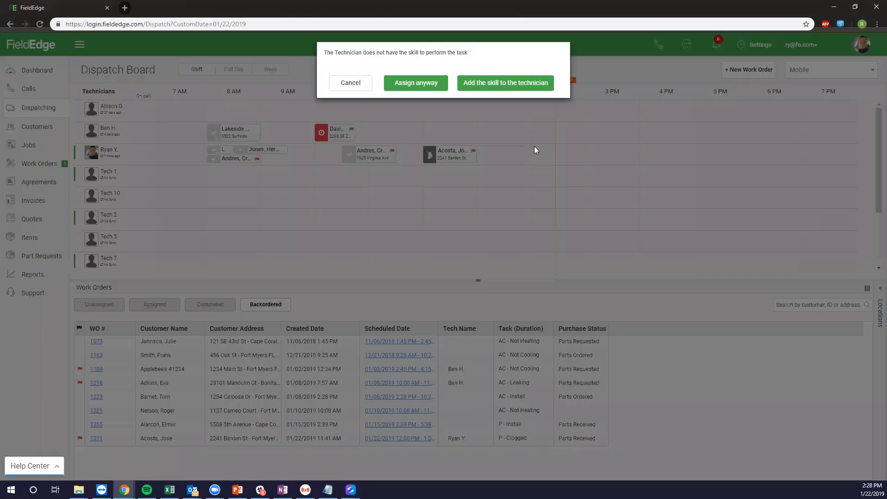
pyautogui.click(421, 91)
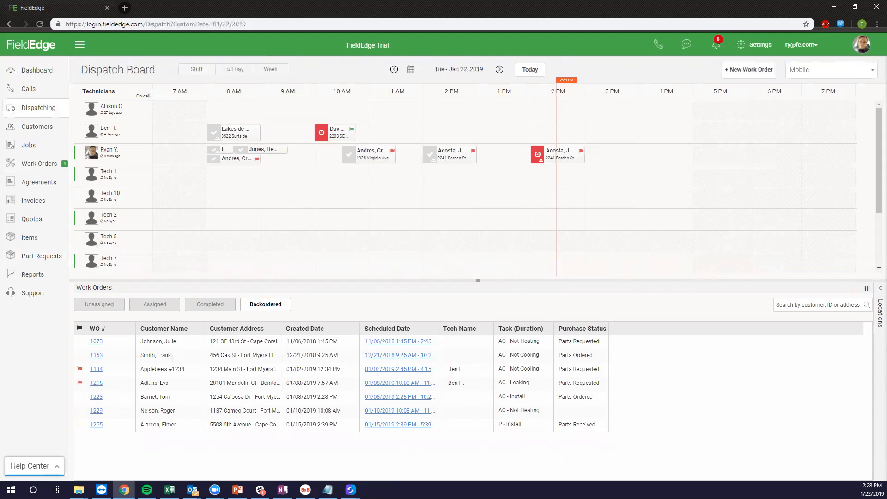
pyautogui.hotkey('alt', 'Tab')
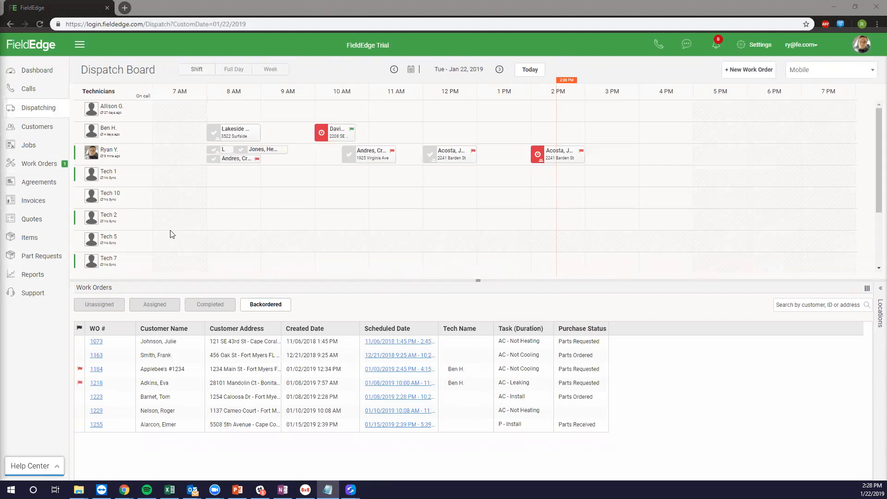
pyautogui.click(50, 218)
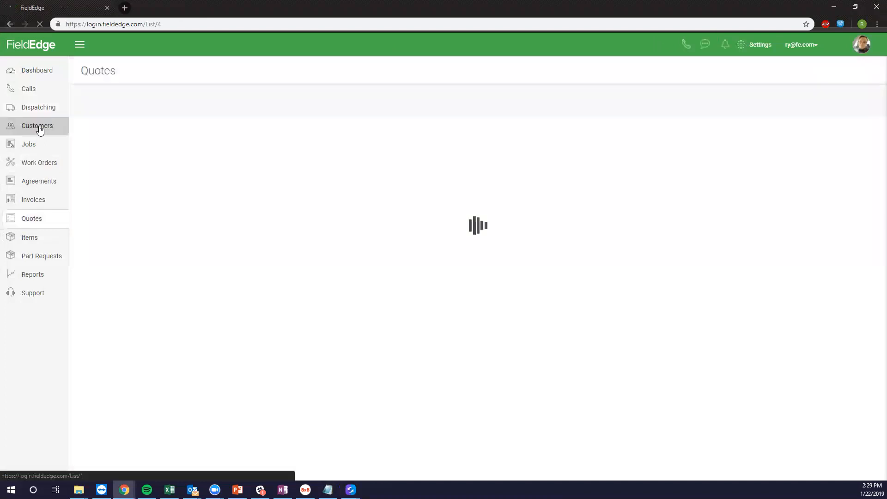
# Open the customer's account from the customer list and start a new quote from their quotes.
pyautogui.click(38, 128)
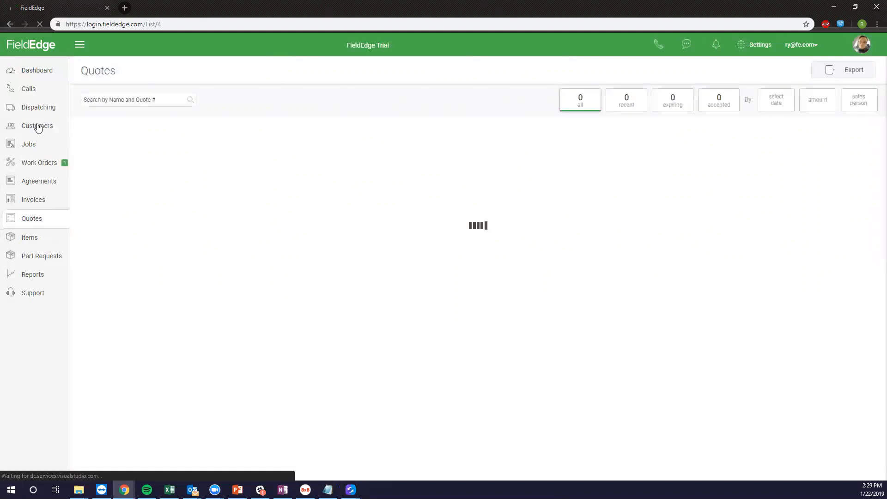
pyautogui.click(39, 128)
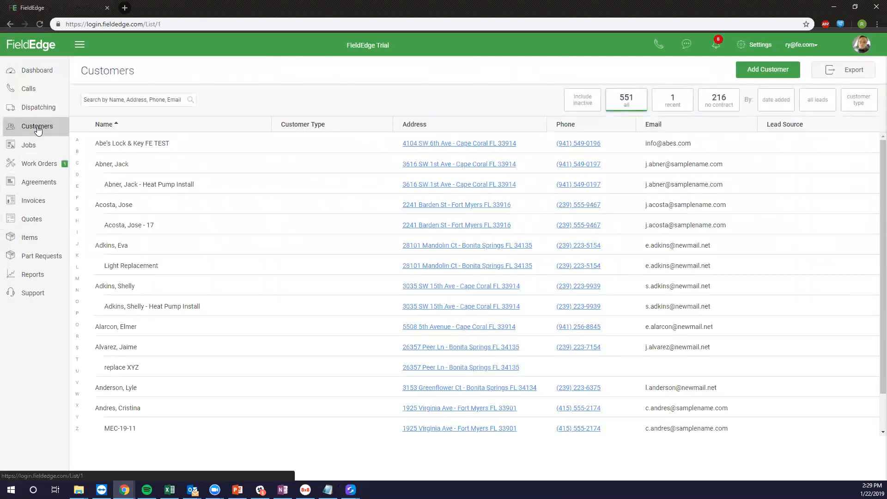
pyautogui.click(136, 390)
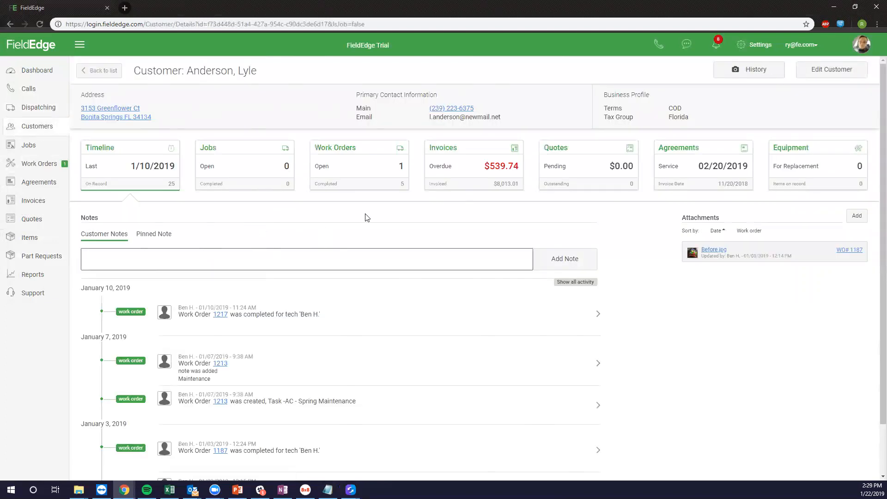
pyautogui.click(546, 164)
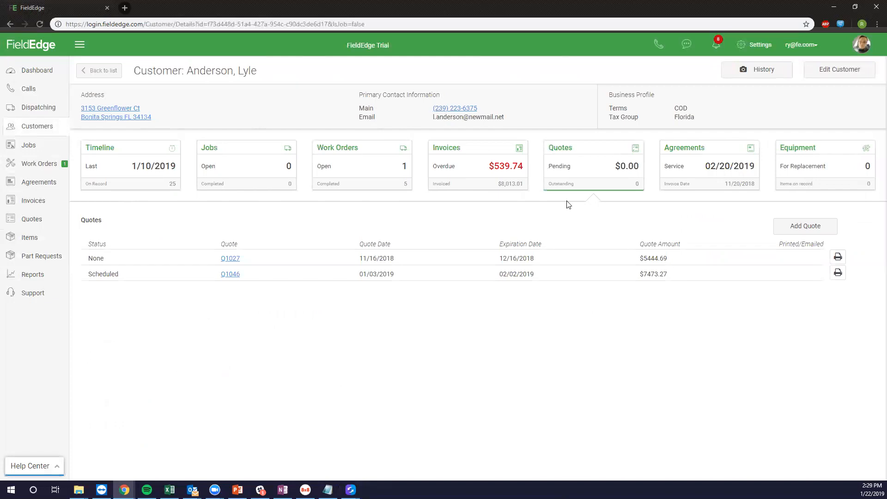
pyautogui.click(779, 232)
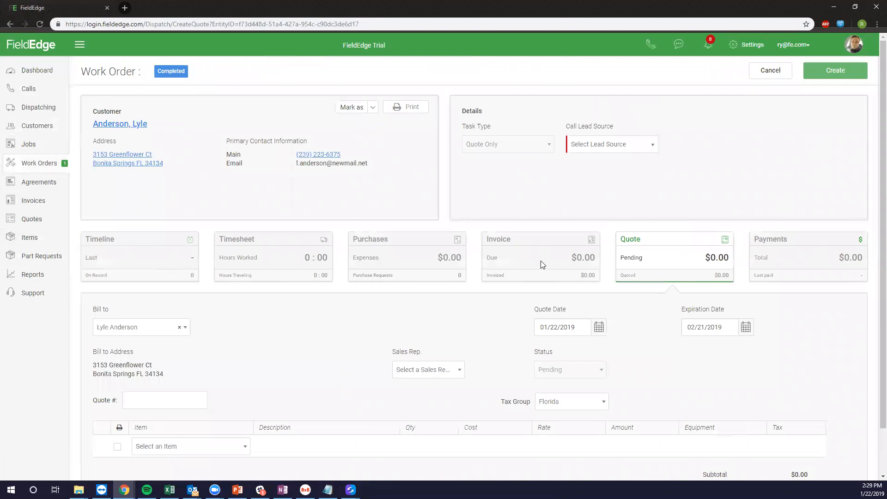
# Set the Call Lead Source to Existing Customer.
pyautogui.scroll(-1, 323, 296)
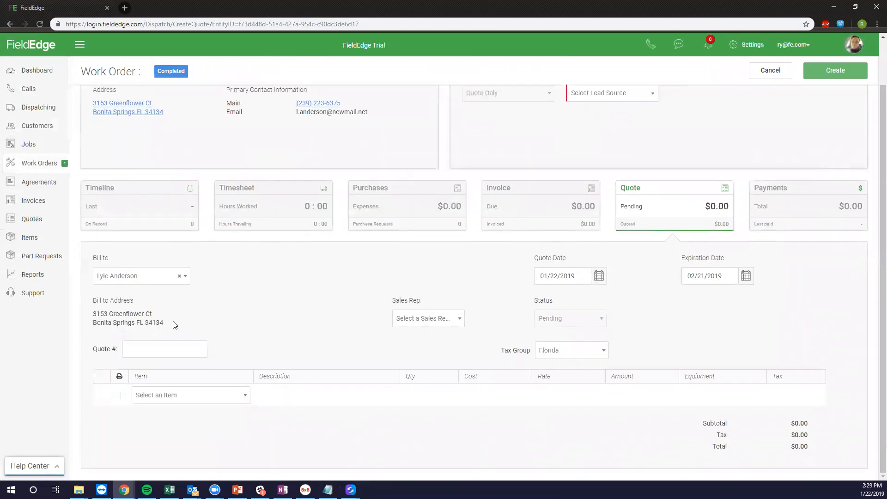
pyautogui.scroll(1, 614, 234)
pyautogui.click(614, 147)
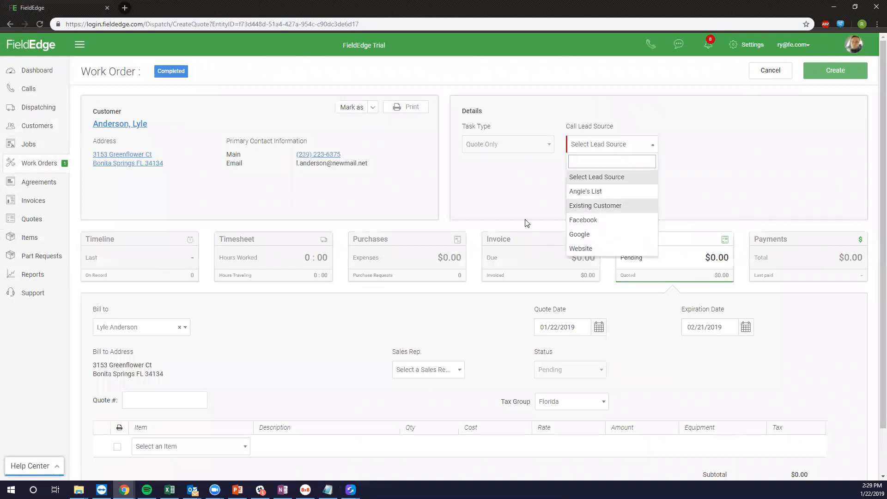
pyautogui.click(594, 206)
# Add the Trane XR17 heat pump 4TWR7024A and Labor as quote lines.
pyautogui.scroll(-1, 184, 404)
pyautogui.click(177, 396)
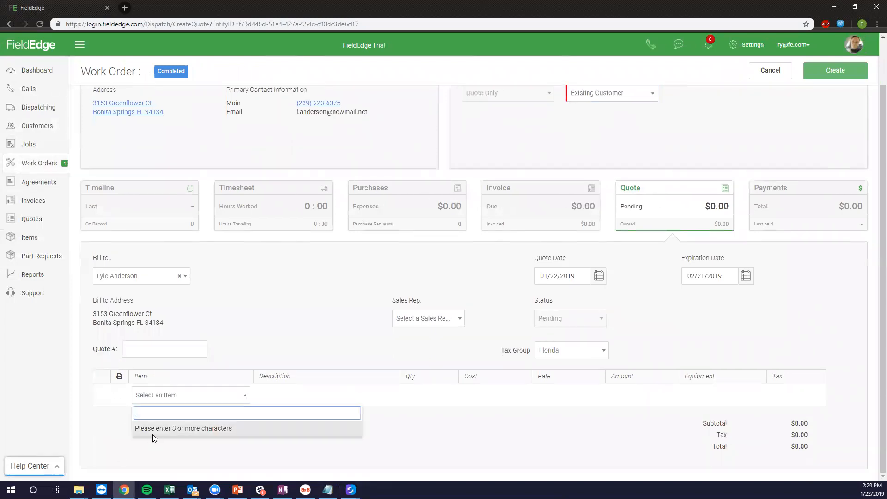
pyautogui.write('Trane')
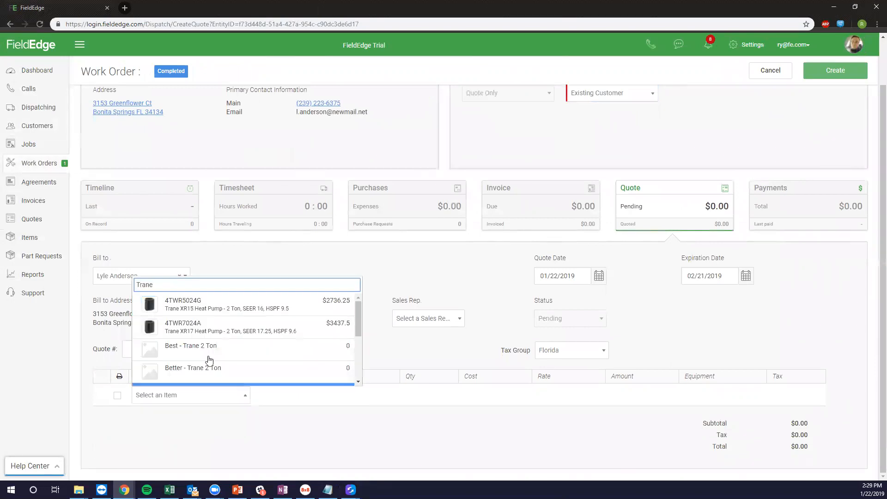
pyautogui.click(207, 327)
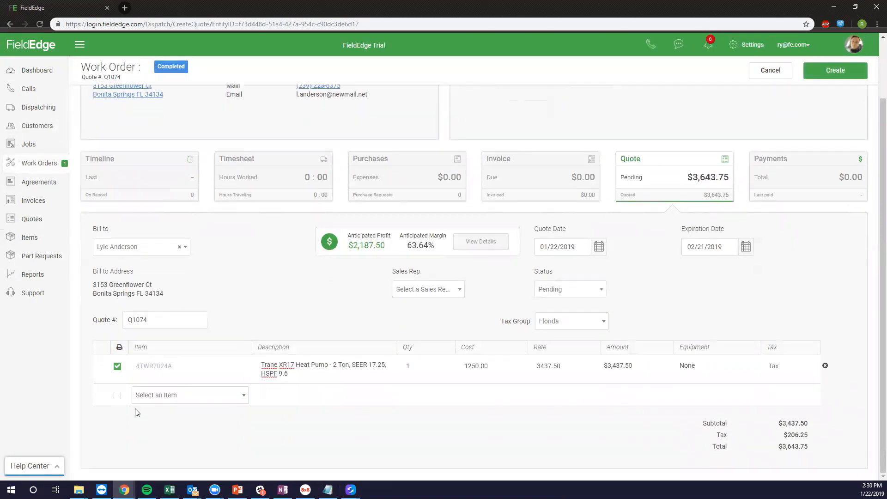
pyautogui.click(163, 397)
pyautogui.write('Lab')
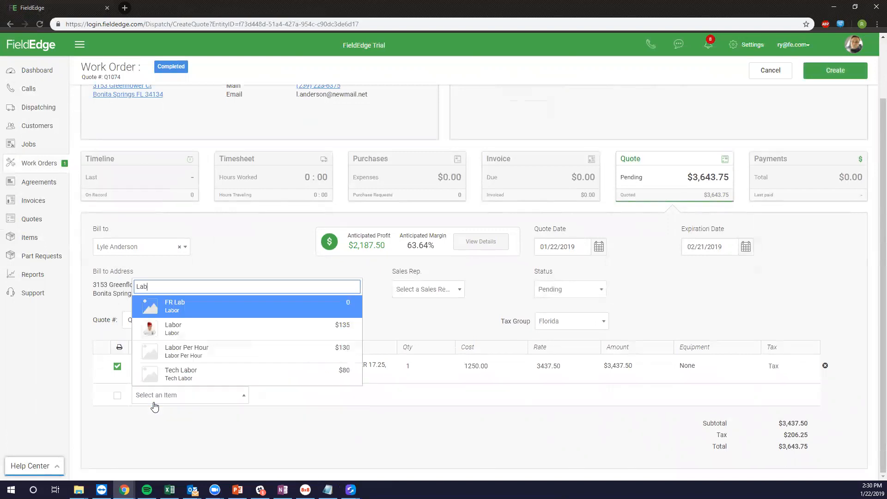
pyautogui.click(284, 327)
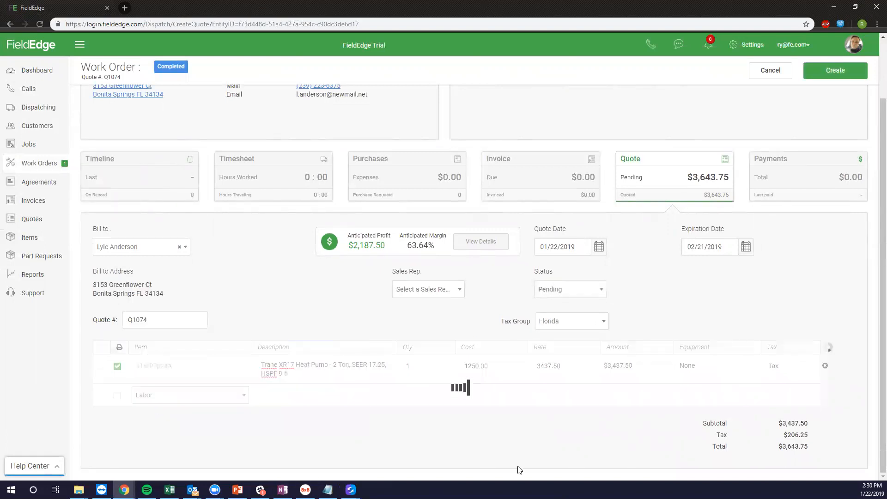
# Set the Labor quantity to 6 and create work order 1312 totalling $4,416.49.
pyautogui.click(570, 394)
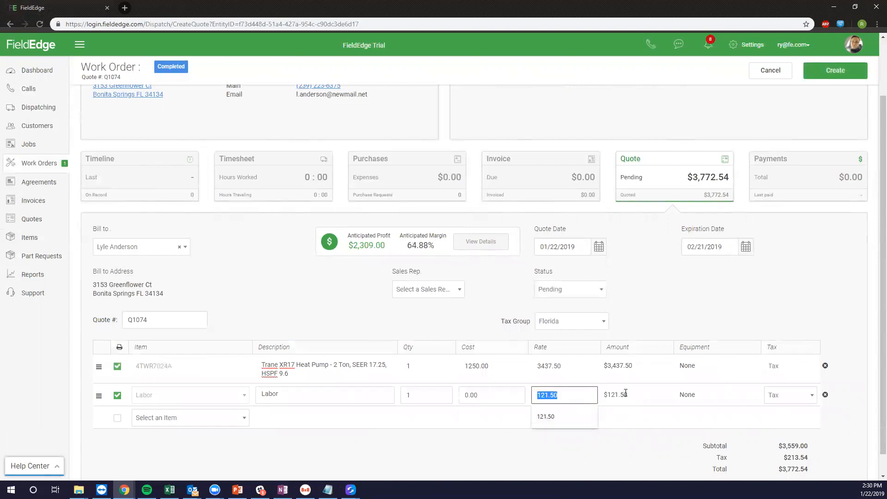
pyautogui.click(422, 398)
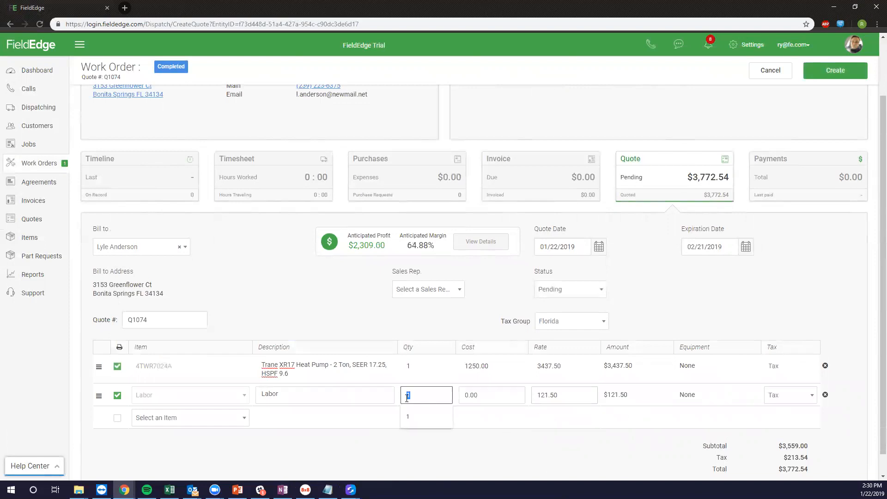
pyautogui.write('6')
pyautogui.click(363, 299)
pyautogui.scroll(-1, 381, 308)
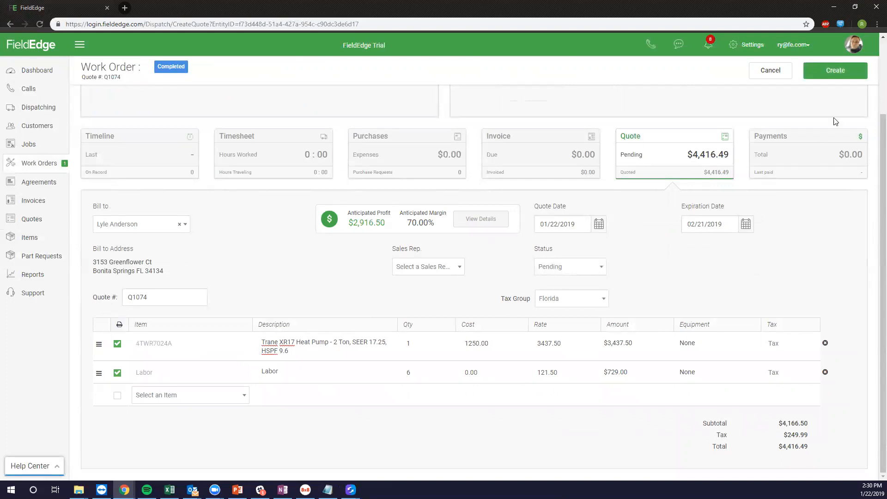
pyautogui.click(832, 73)
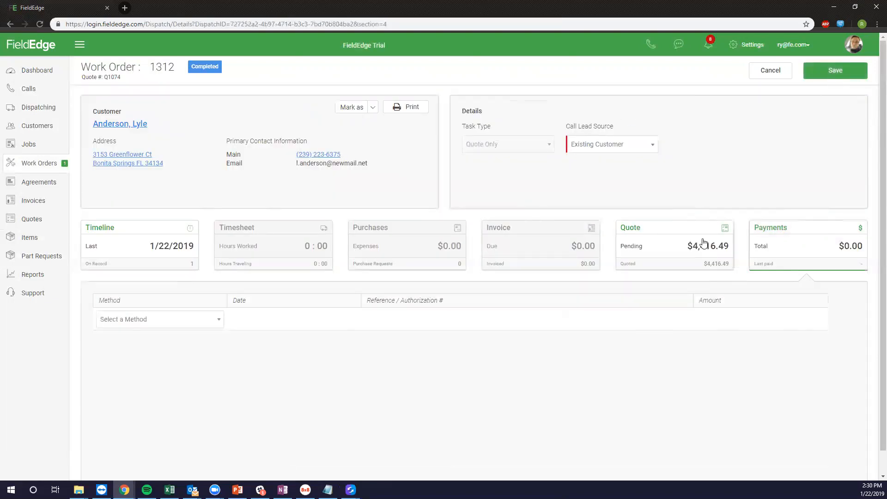
# Change quote Q1074's status to Accepted and open the Schedule Work Order dialog for 1312.
pyautogui.click(685, 238)
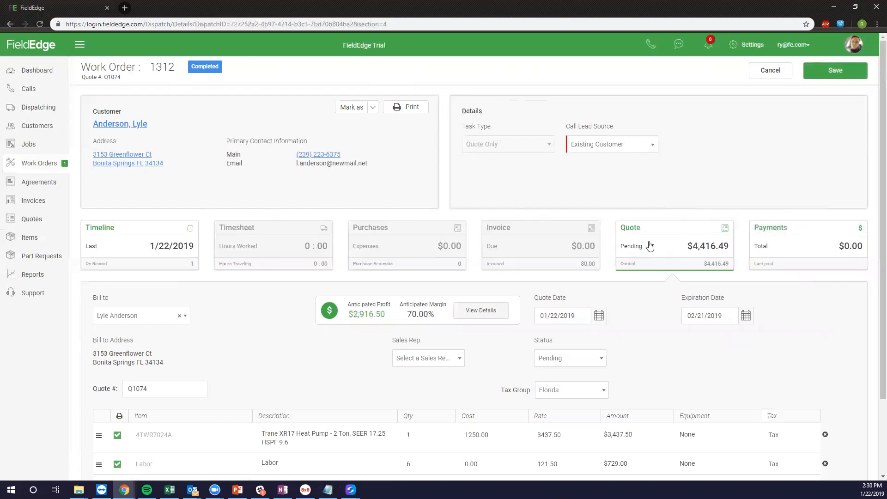
pyautogui.scroll(-2, 446, 248)
pyautogui.scroll(-1, 446, 257)
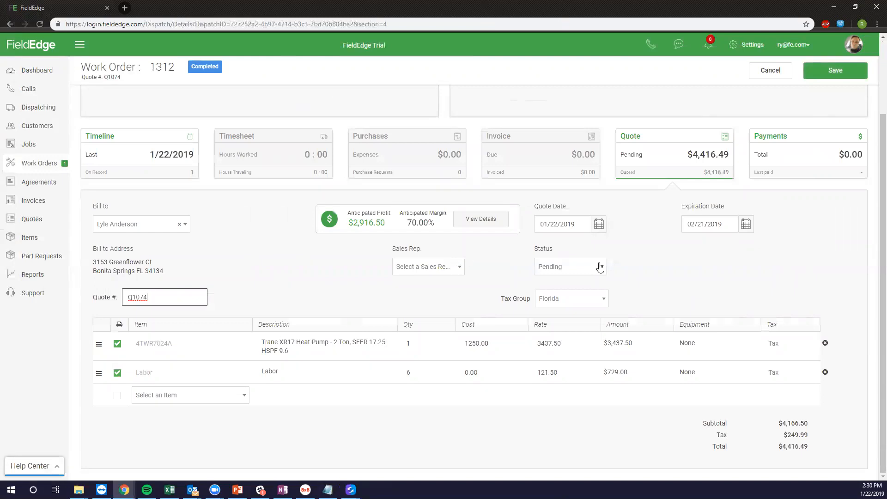
pyautogui.click(588, 270)
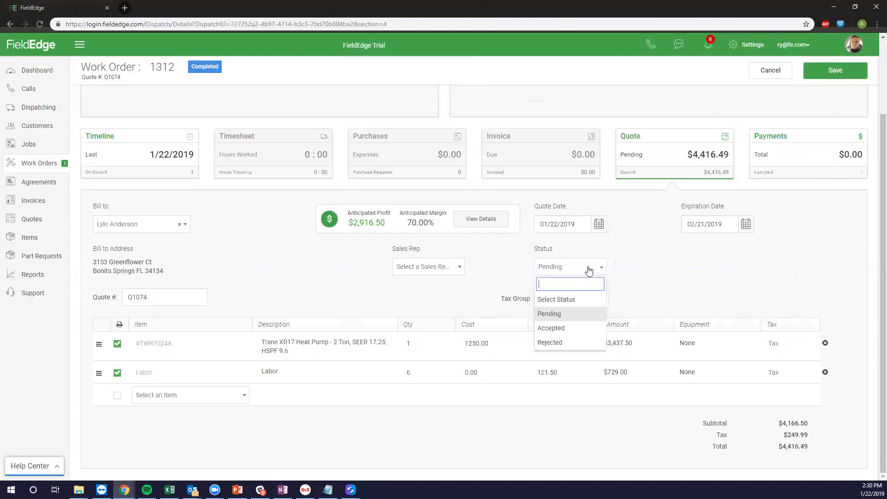
pyautogui.click(566, 328)
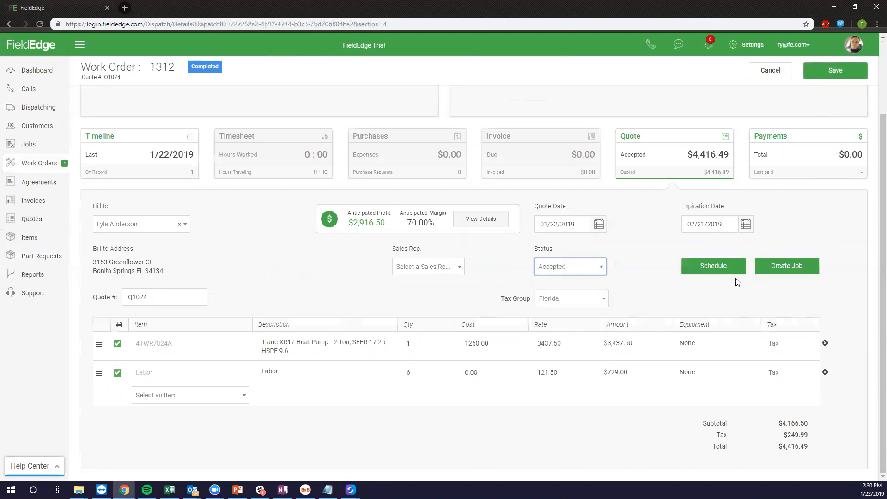
pyautogui.click(722, 271)
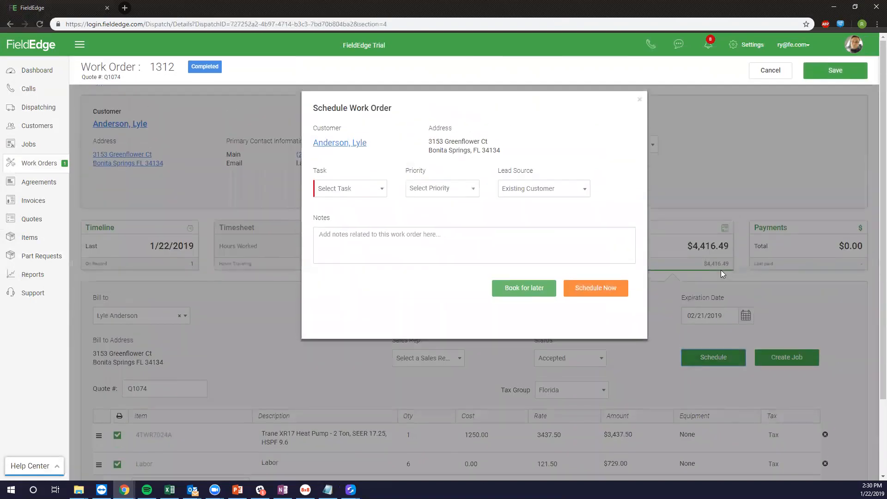
# Choose AC - Install as the work order's task.
pyautogui.click(367, 190)
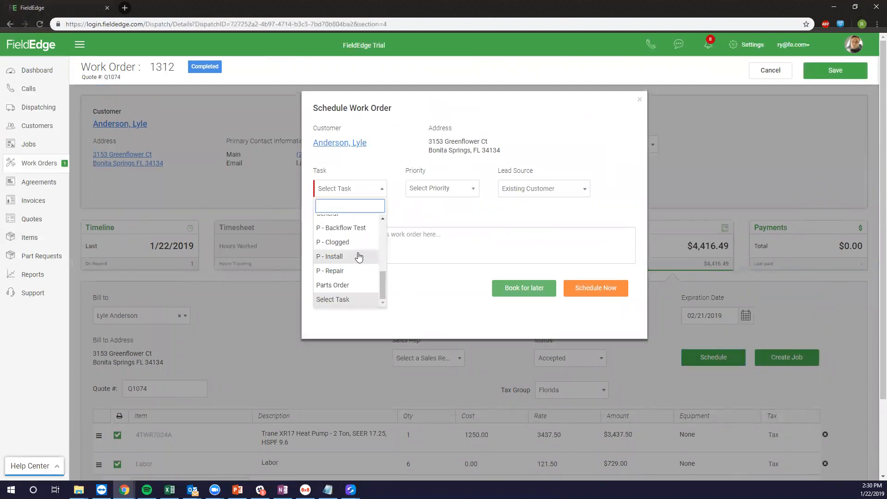
pyautogui.scroll(5, 358, 256)
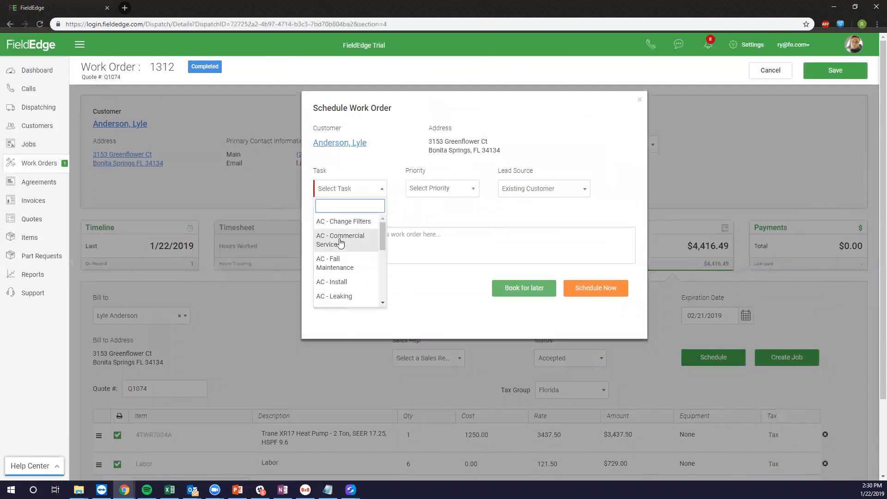
pyautogui.click(346, 285)
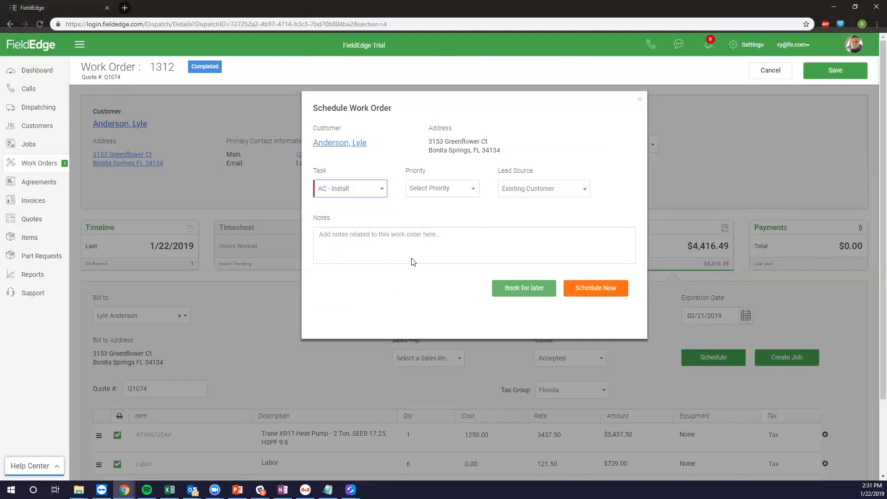
# Add the note 'Trane Unit Install' and pick the Tuesday 2PM–4PM slot.
pyautogui.click(454, 237)
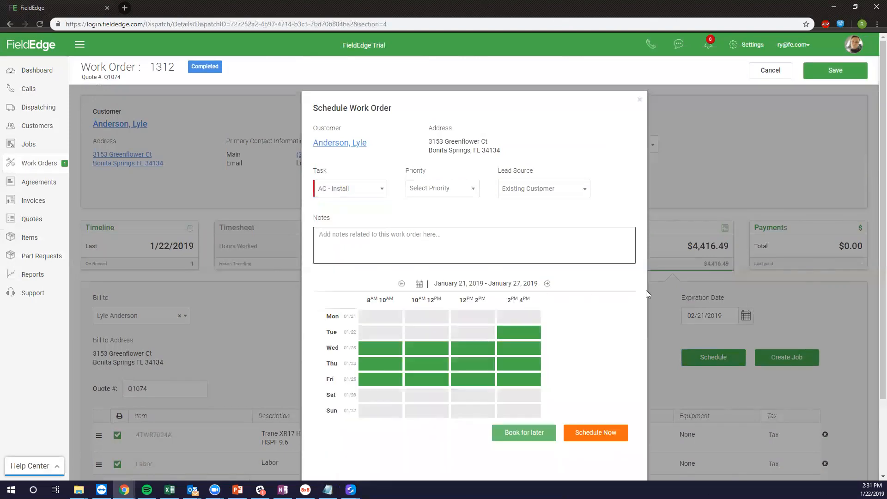
pyautogui.write('Trane Unit Install')
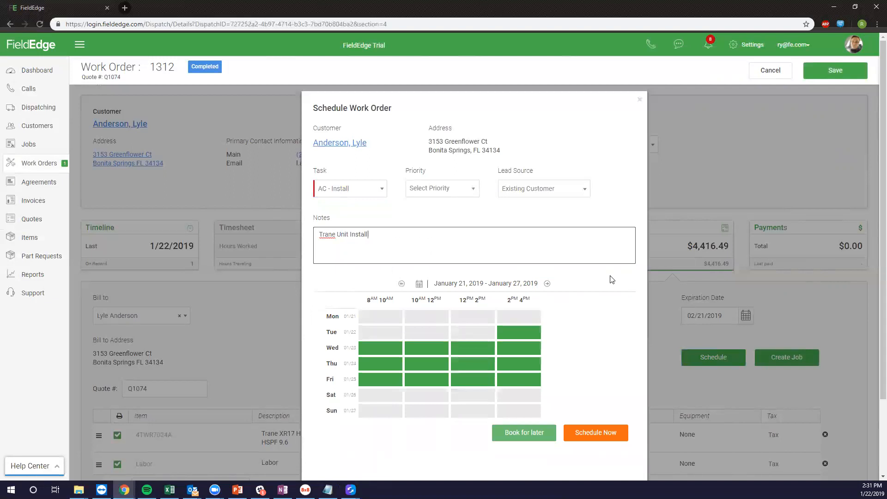
pyautogui.click(512, 340)
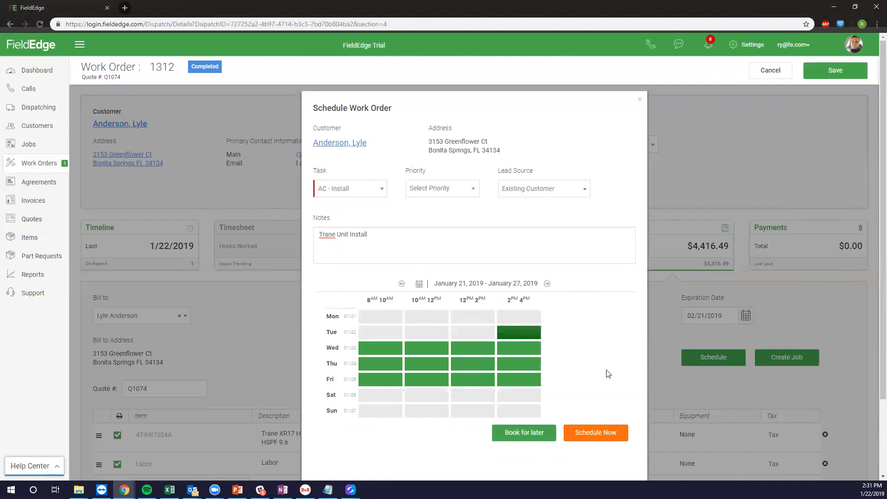
pyautogui.scroll(-1, 594, 384)
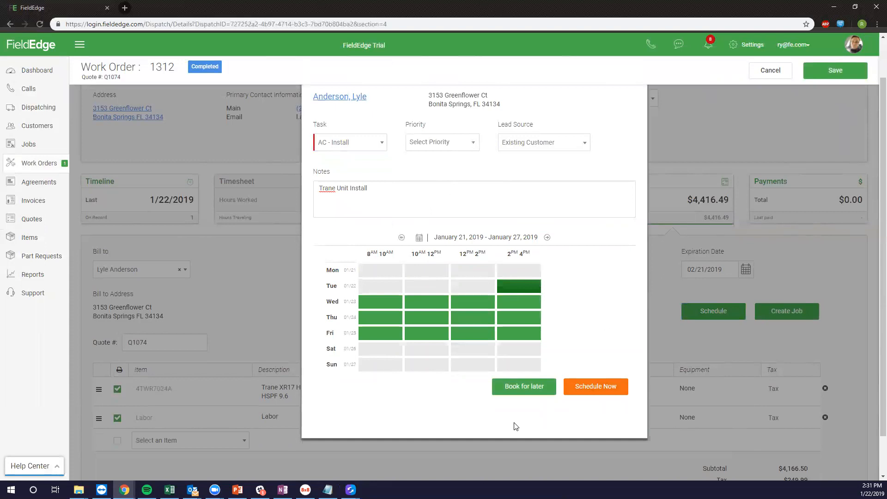
# Book the work order for later and scroll the Dispatch Board's unassigned list to WO 1313.
pyautogui.click(537, 388)
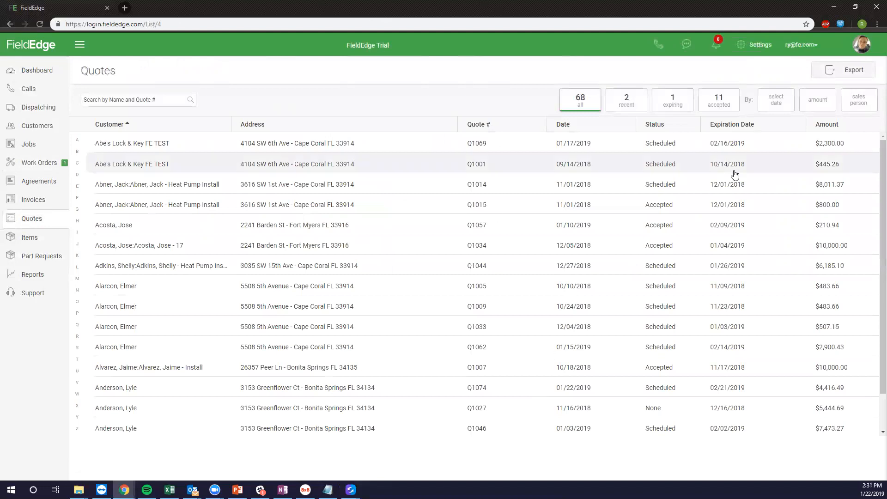
pyautogui.click(37, 111)
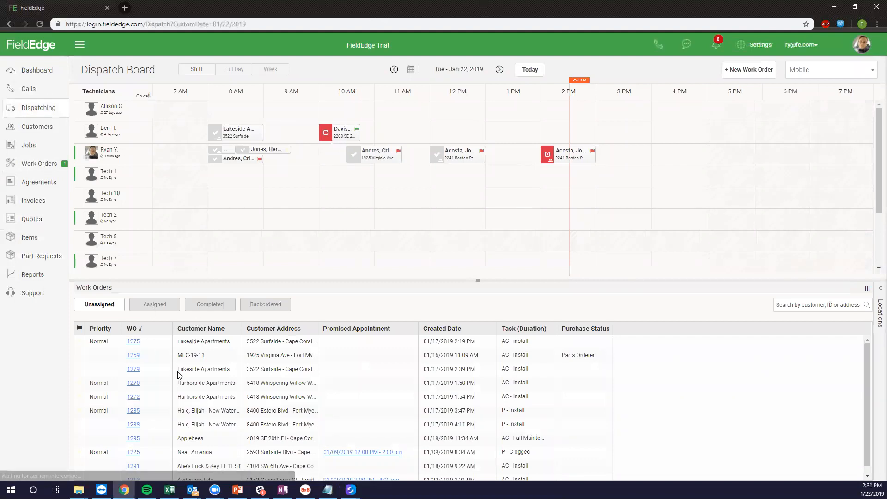
pyautogui.scroll(-1, 238, 407)
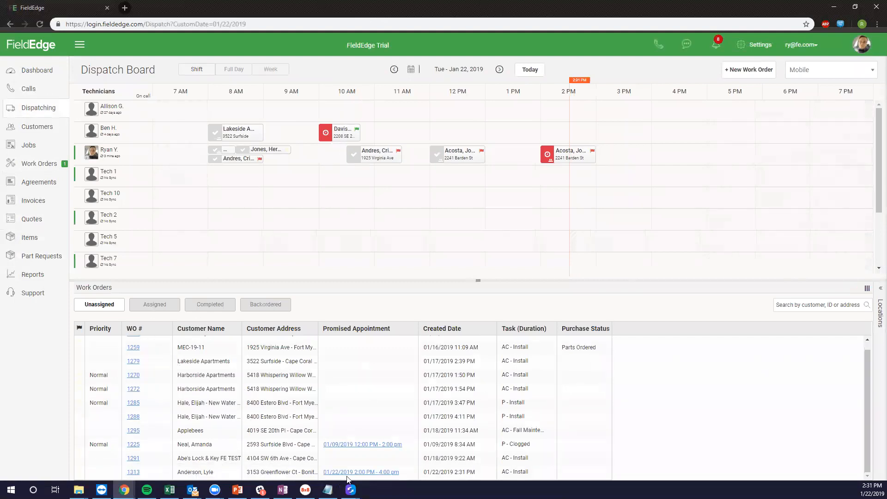
# Open work order 1313's dispatch summary and go to its full details page.
pyautogui.click(133, 473)
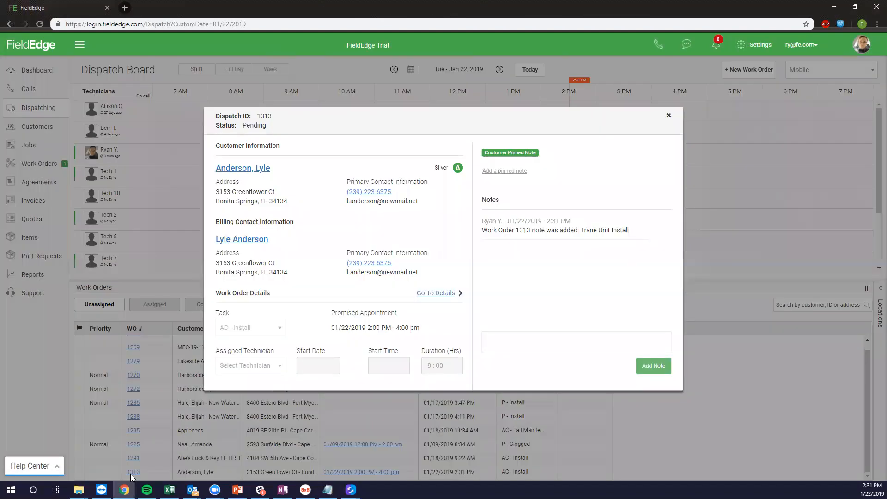
pyautogui.click(446, 299)
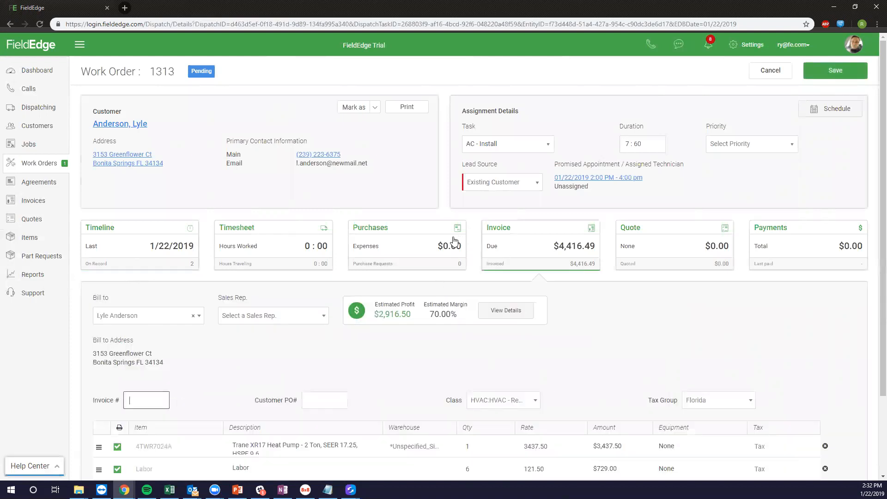
# Show work order 1313's Purchases and start part request 1145 from the quote.
pyautogui.scroll(-2, 384, 288)
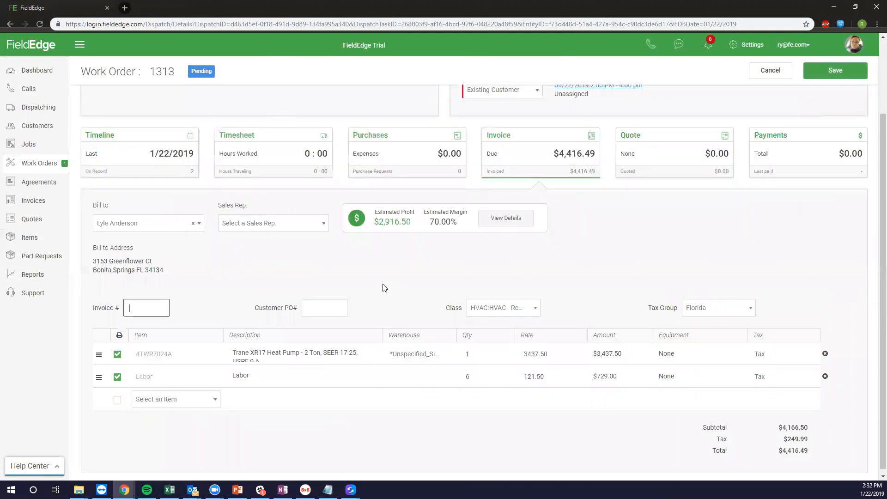
pyautogui.click(402, 143)
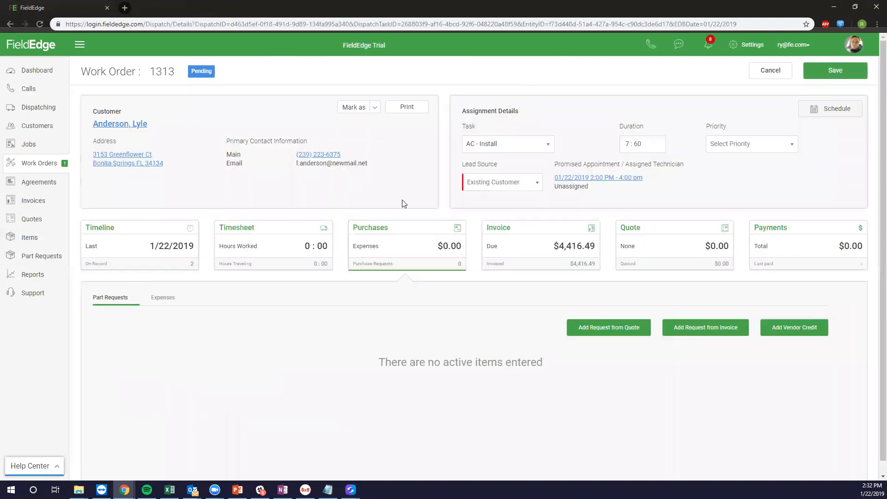
pyautogui.scroll(-1, 466, 261)
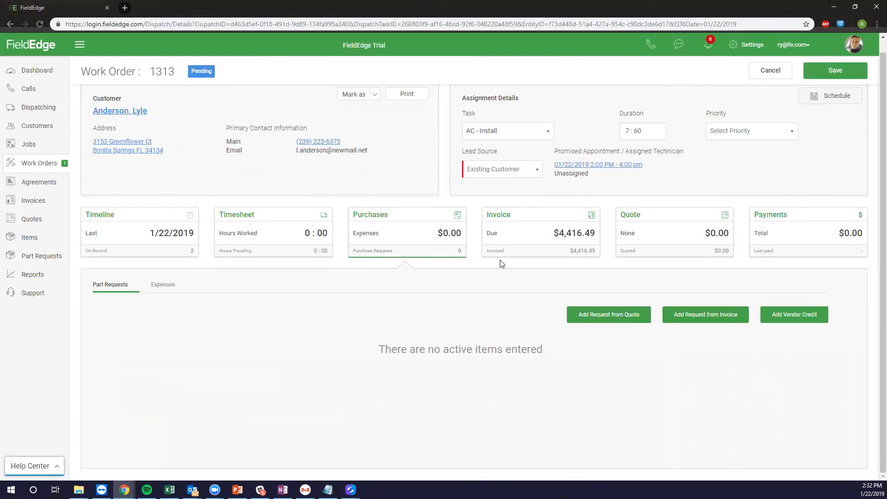
pyautogui.click(619, 317)
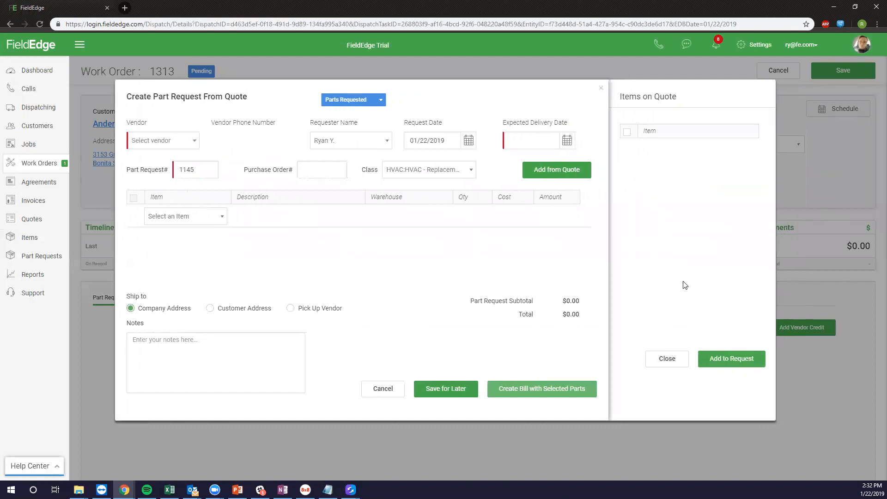
# Discard the empty quote request and start an invoice-based request for the 4TWR7024A heat pump.
pyautogui.click(650, 358)
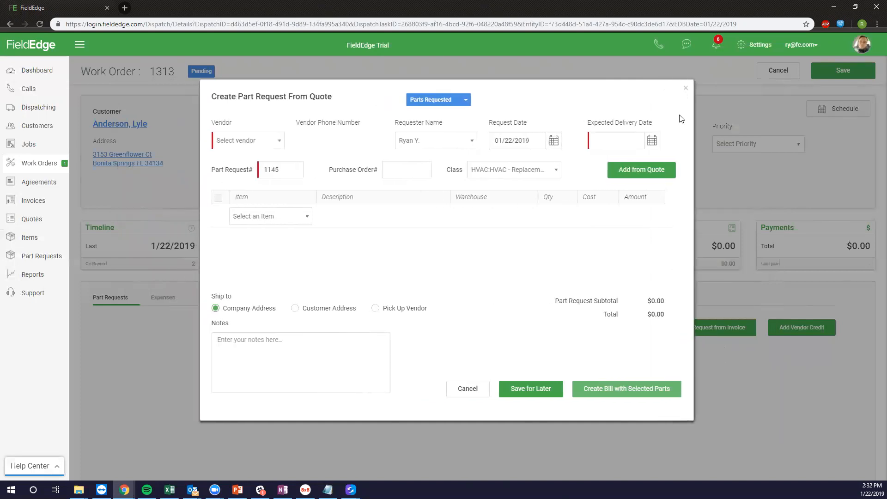
pyautogui.click(686, 91)
pyautogui.click(705, 327)
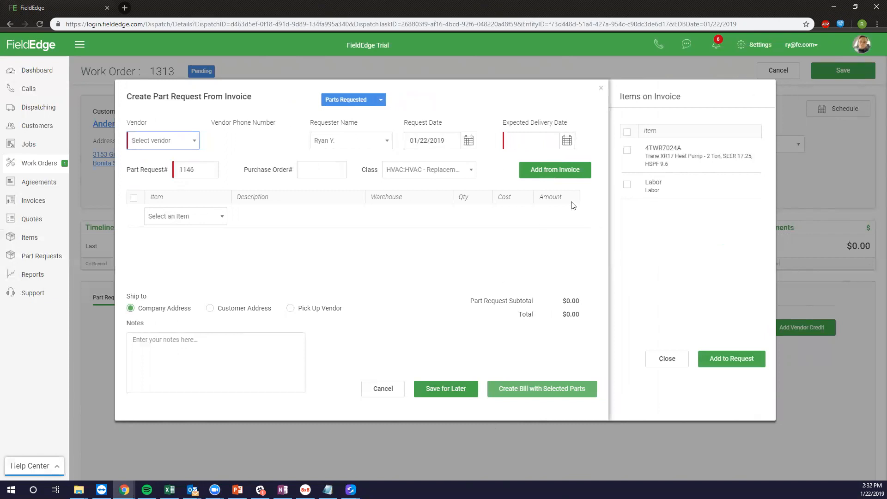
pyautogui.click(626, 151)
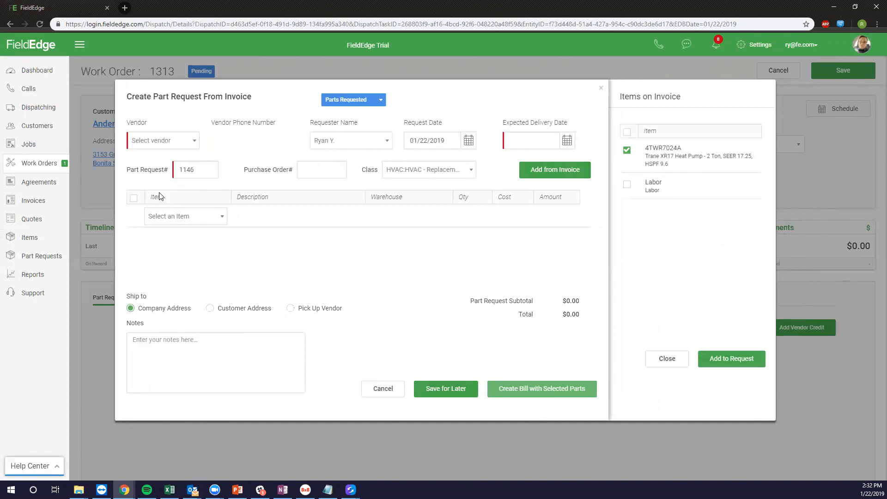
# Set vendor Grainger and expected delivery 01/24/2019, then add the heat pump to the request.
pyautogui.click(163, 143)
pyautogui.write('Grainger')
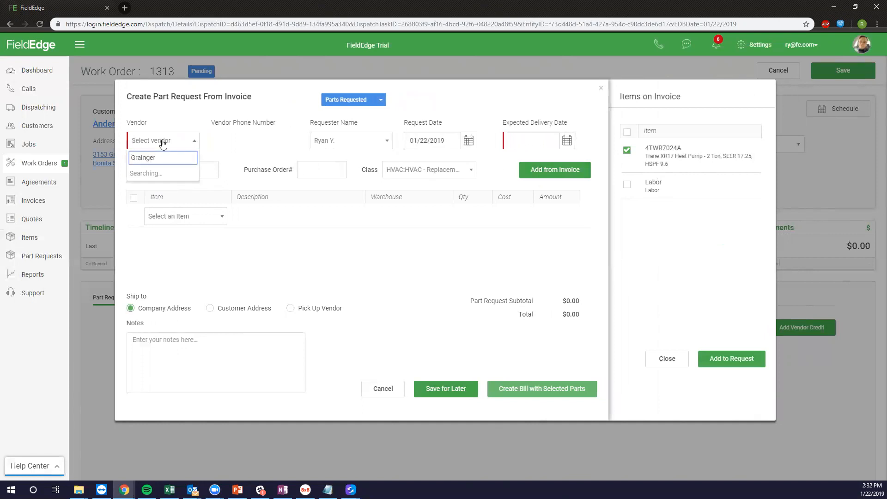
pyautogui.click(164, 173)
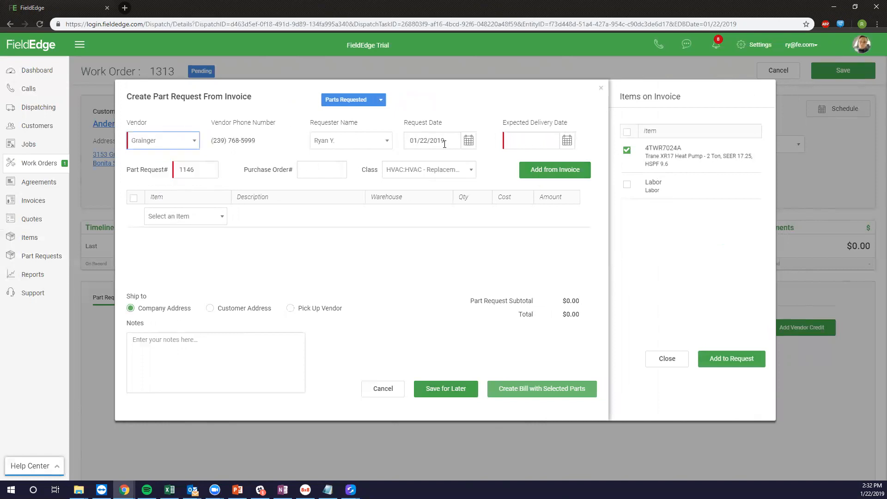
pyautogui.click(512, 146)
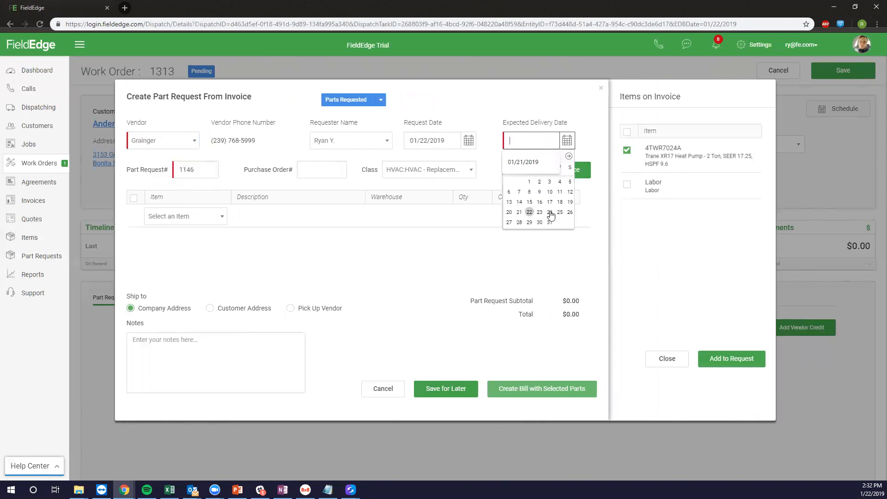
pyautogui.click(549, 213)
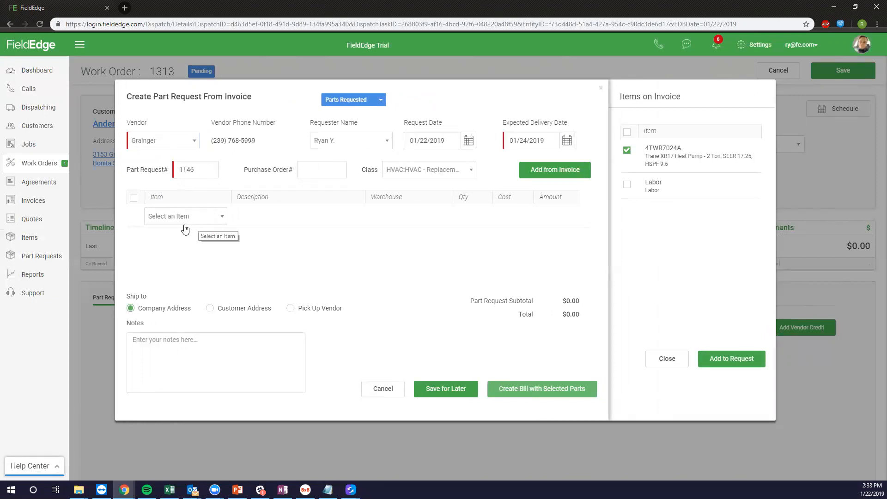
pyautogui.click(734, 359)
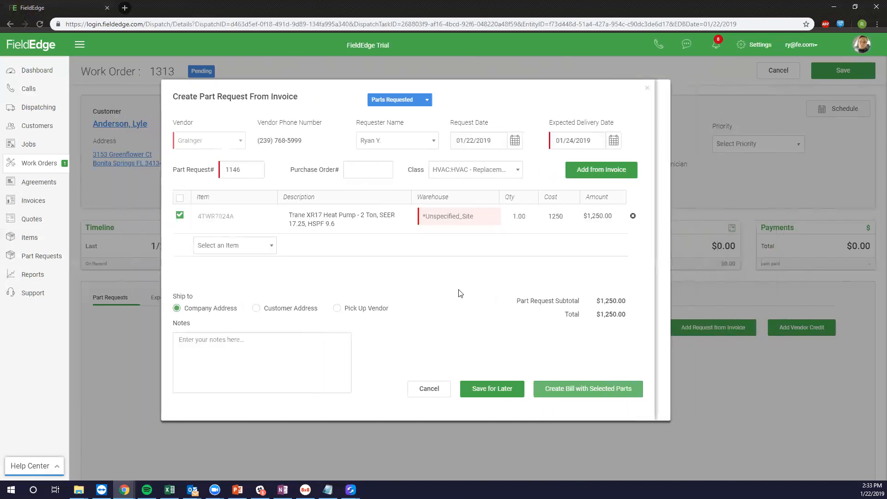
# Assign the heat pump line to warehouse Bens_Truck at cost 1250 and save the request for later.
pyautogui.click(489, 220)
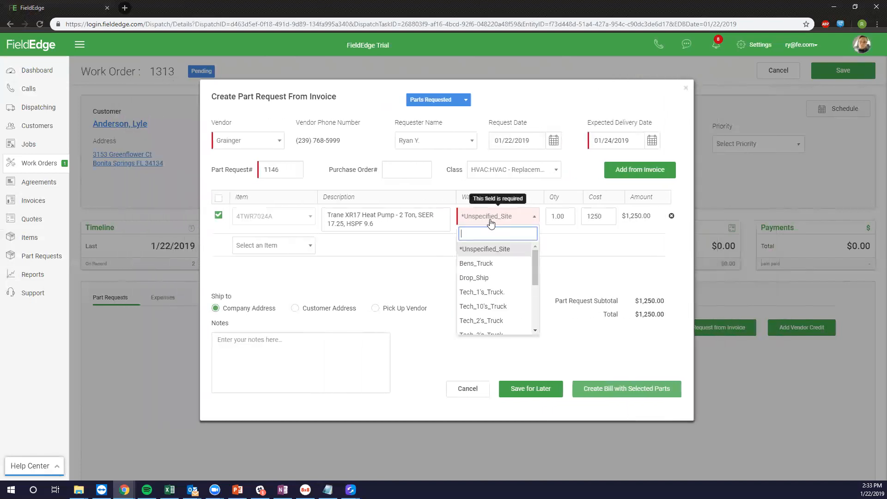
pyautogui.click(488, 266)
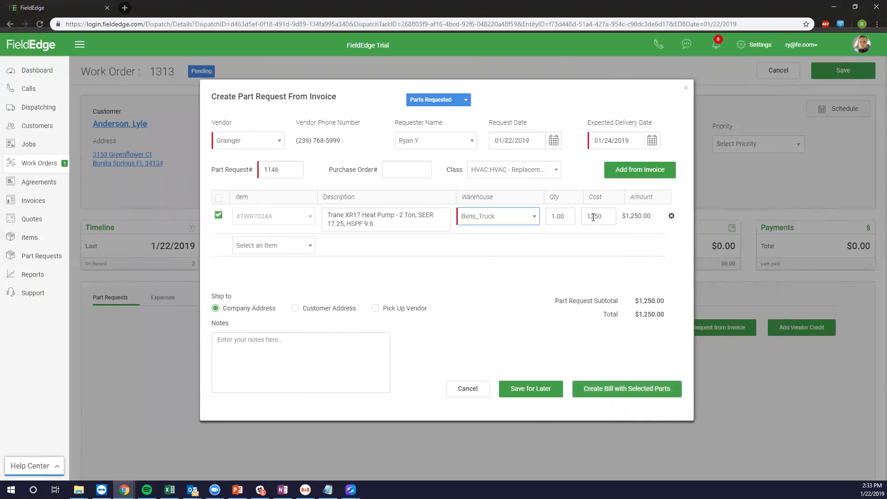
pyautogui.click(513, 252)
pyautogui.click(605, 216)
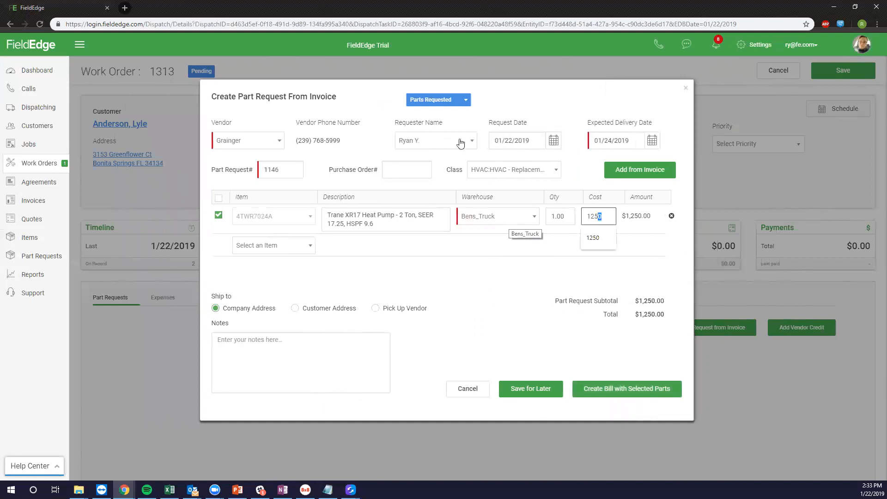
pyautogui.click(459, 104)
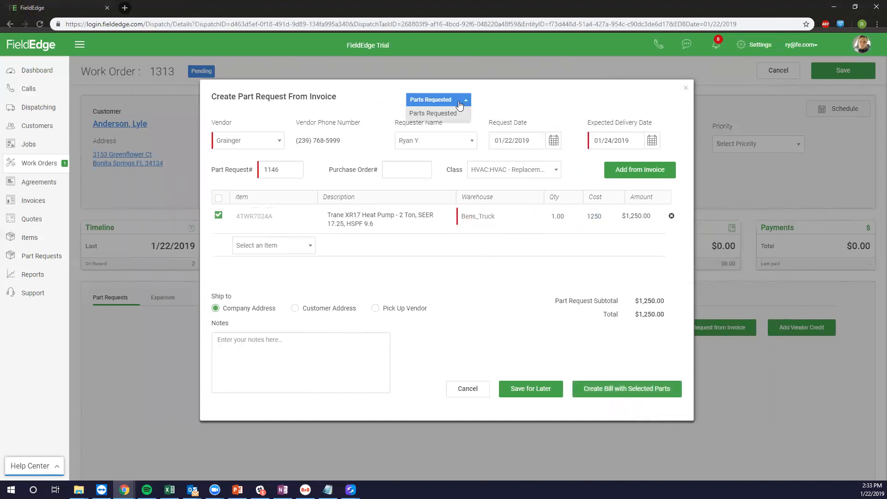
pyautogui.click(541, 391)
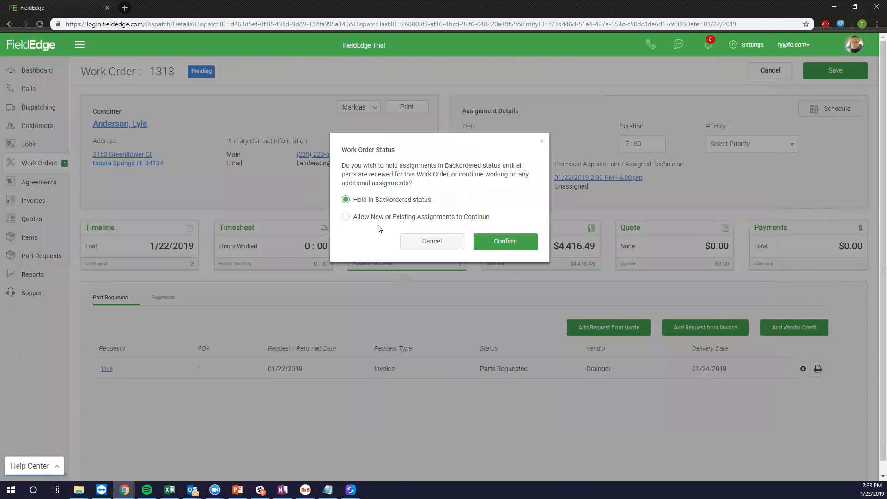
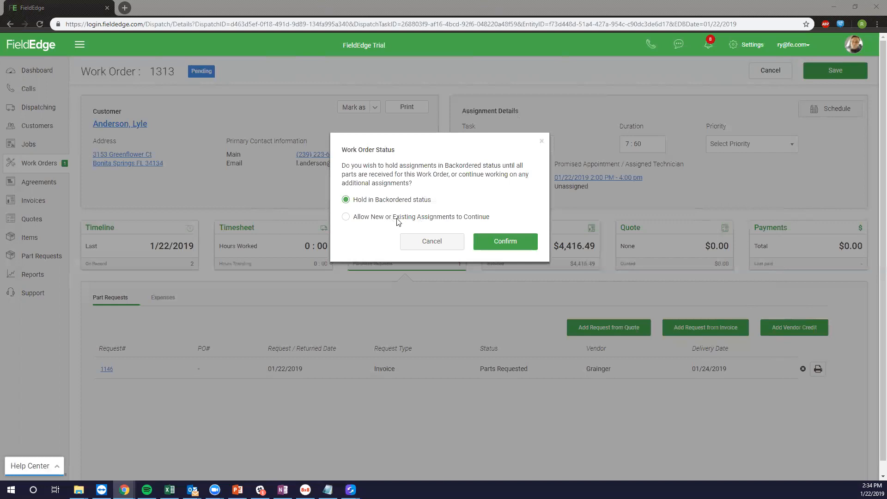
# Confirm keeping work order 1313 in Backordered status until its parts arrive.
pyautogui.click(524, 250)
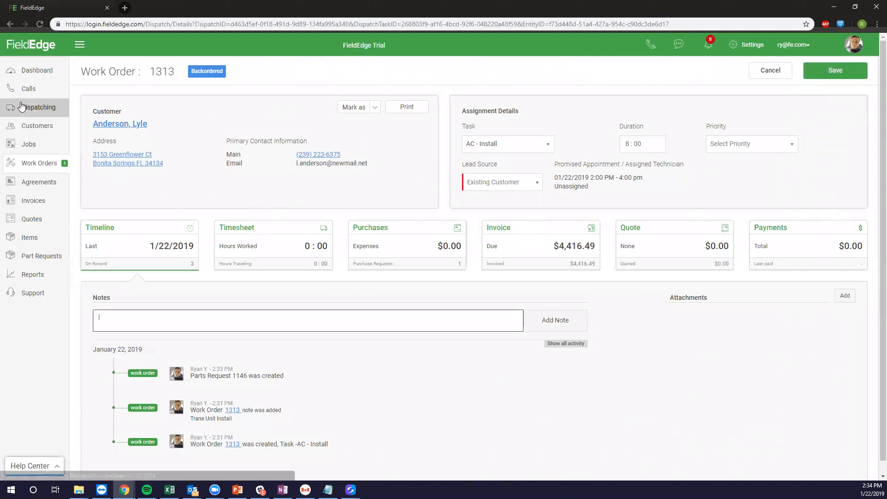
# Open work order 1311 from the customer's Work Orders and show its purchases and part requests.
pyautogui.click(30, 125)
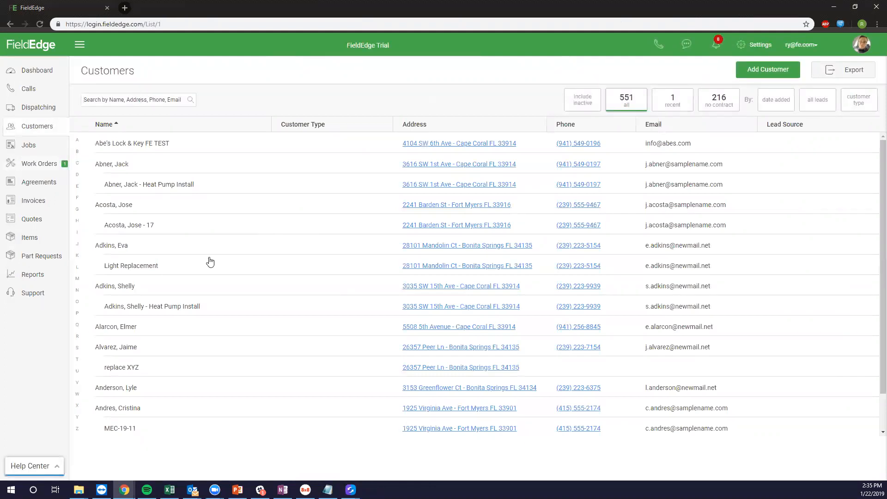
pyautogui.click(157, 205)
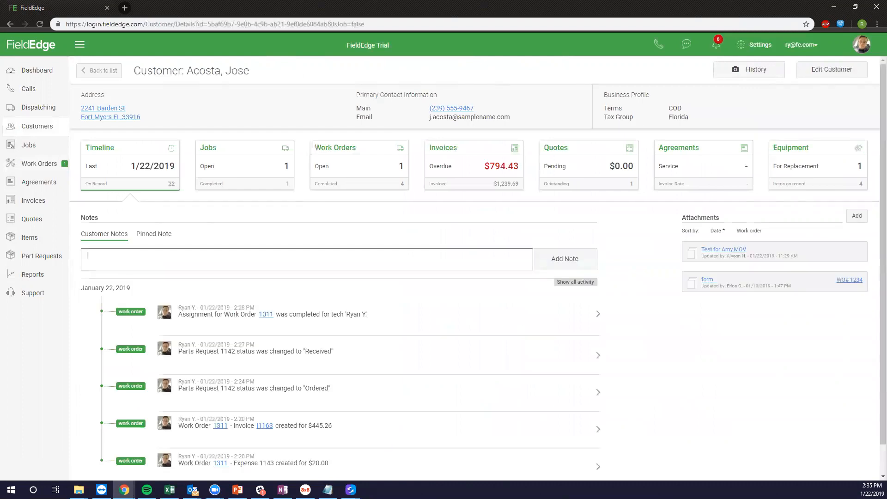
pyautogui.click(359, 165)
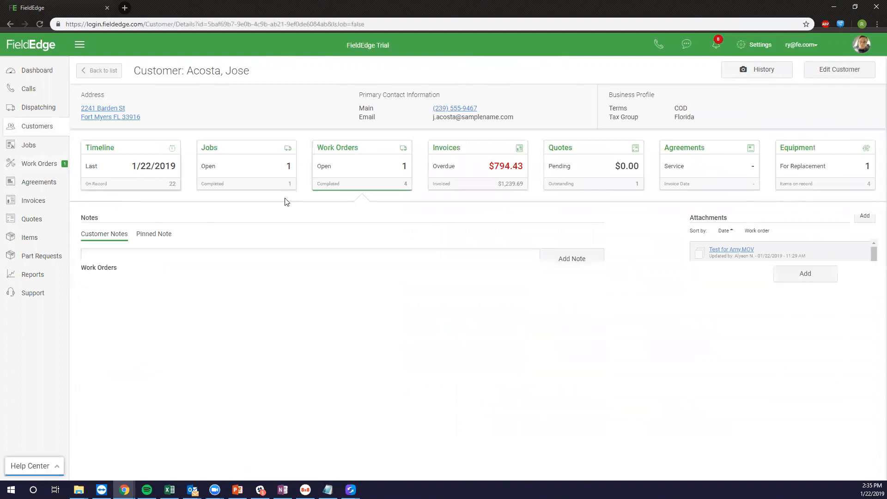
pyautogui.click(374, 259)
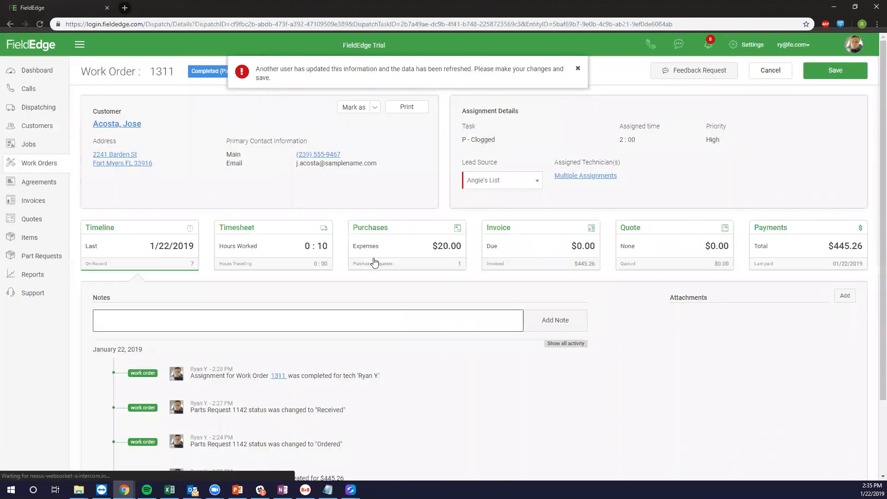
pyautogui.click(577, 69)
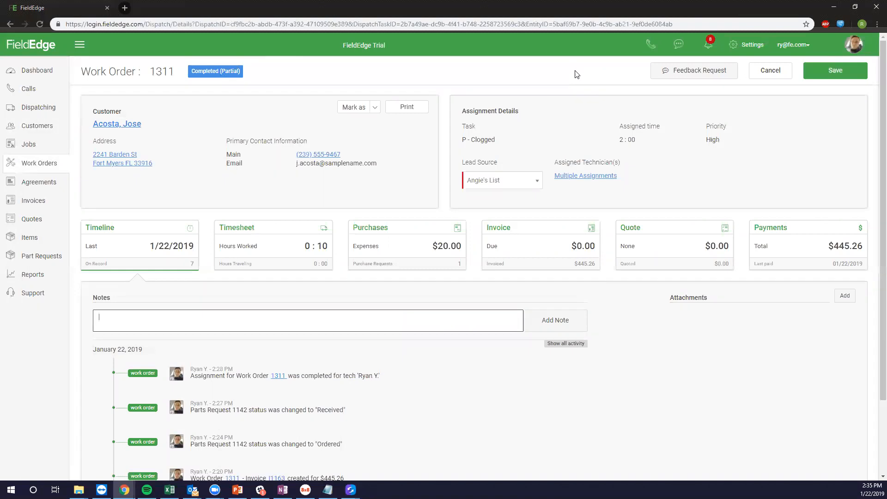
pyautogui.click(423, 237)
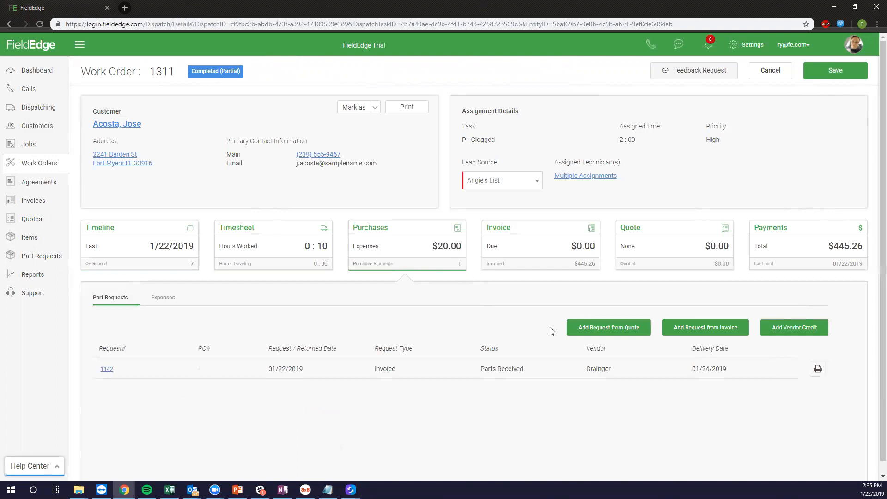
# Start a vendor credit containing the 4M226 fan motor from the invoice.
pyautogui.click(785, 328)
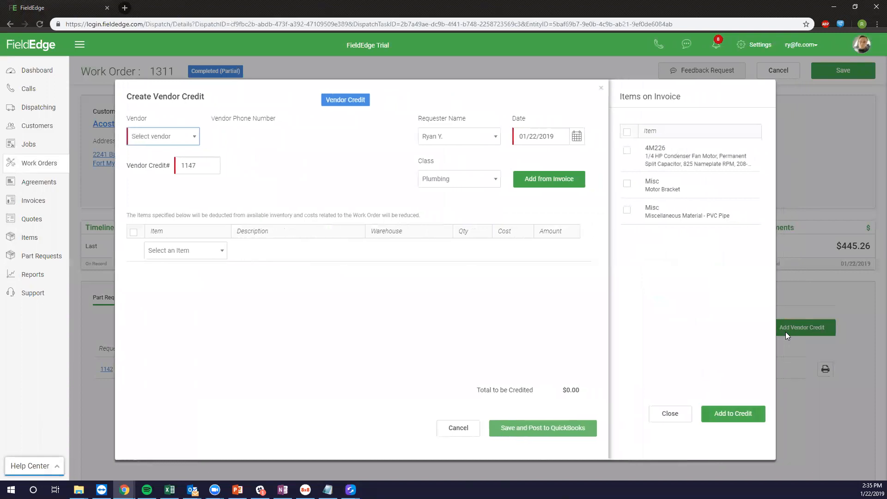
pyautogui.click(626, 150)
pyautogui.click(734, 414)
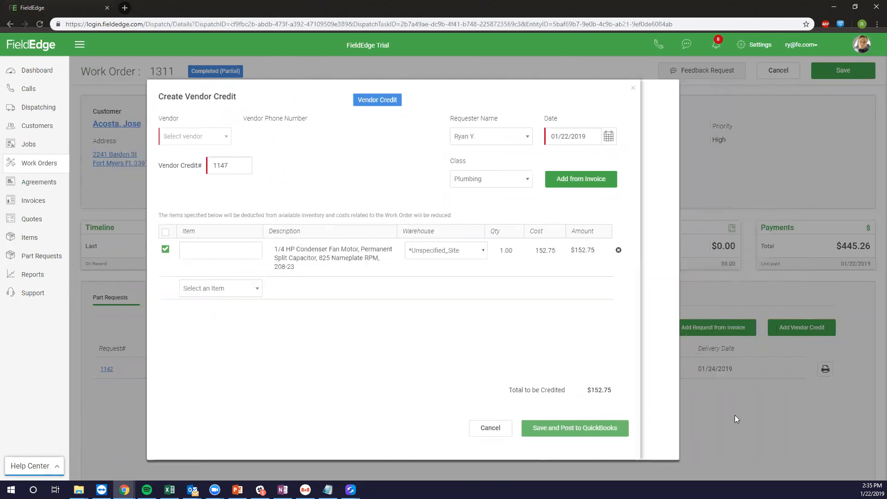
# Set vendor Grainger and warehouse Bens_Truck, then save and post credit 1147.
pyautogui.click(266, 138)
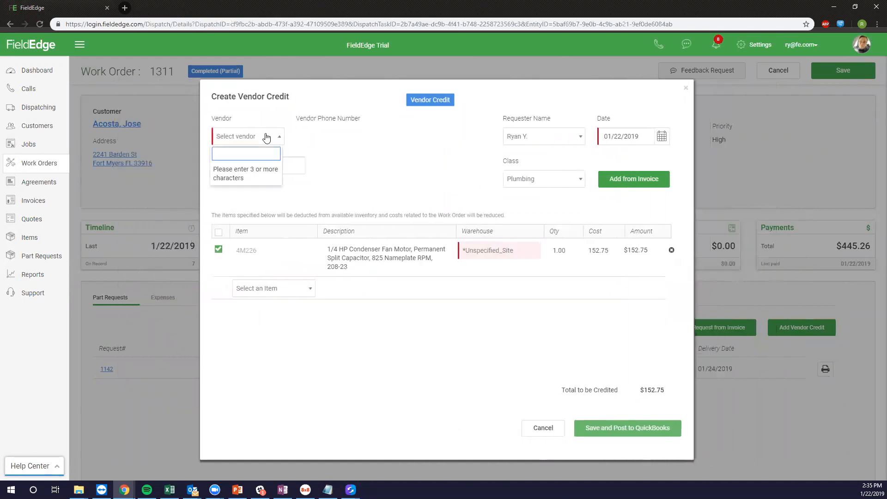
pyautogui.write('Grainger')
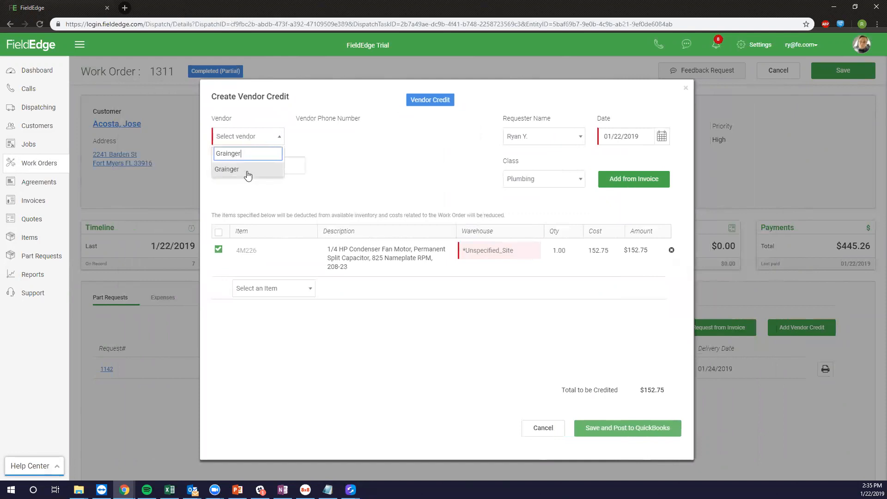
pyautogui.click(247, 174)
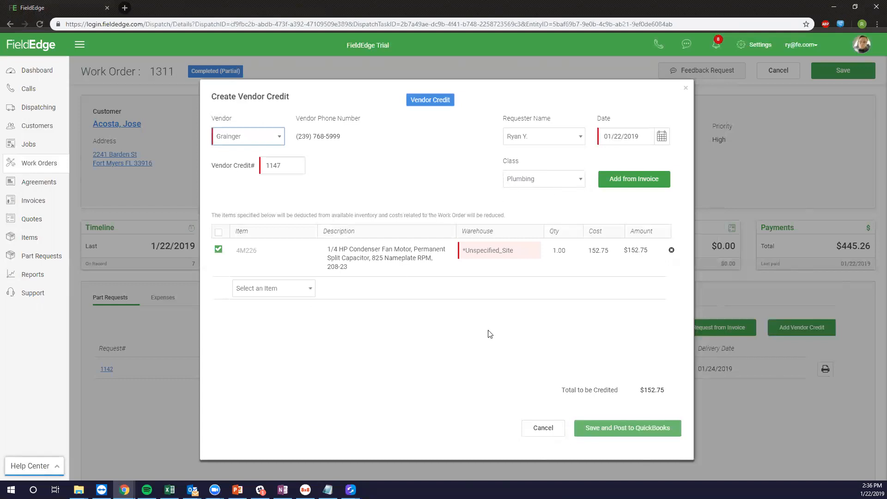
pyautogui.click(534, 257)
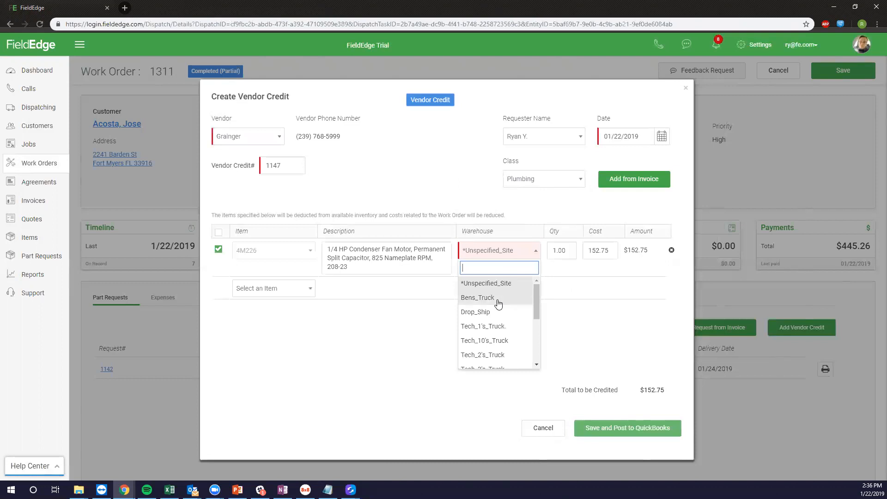
pyautogui.click(499, 301)
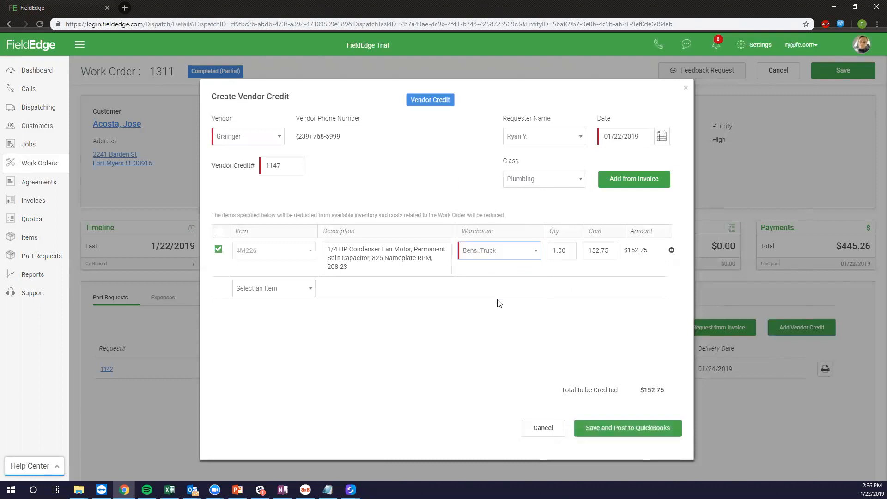
pyautogui.click(618, 436)
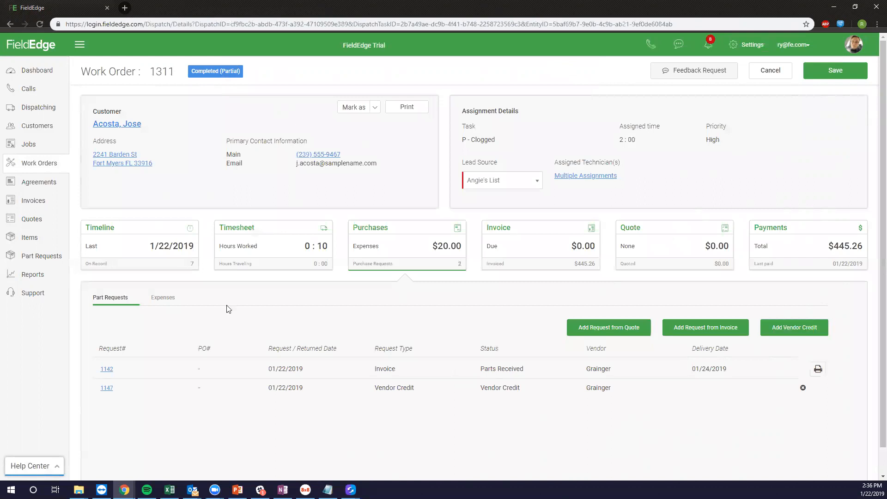
# From the Expenses tab, start expense credit 1148, accepting the invoice update.
pyautogui.click(154, 303)
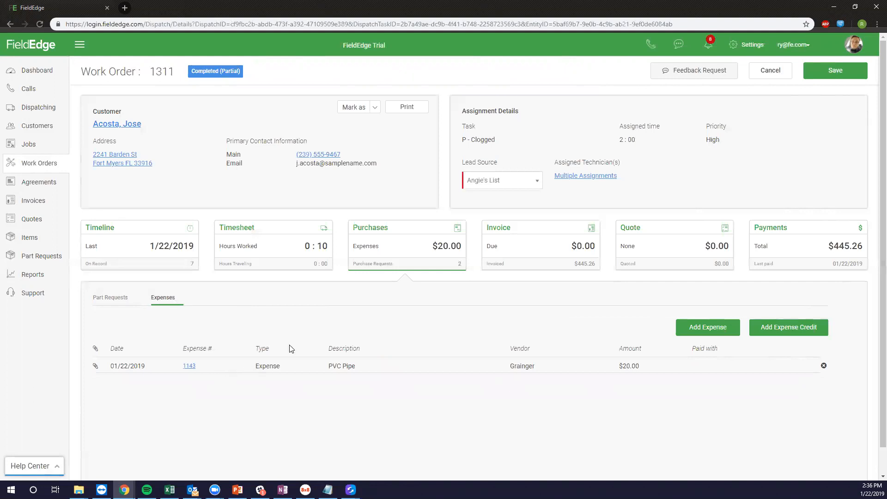
pyautogui.click(793, 331)
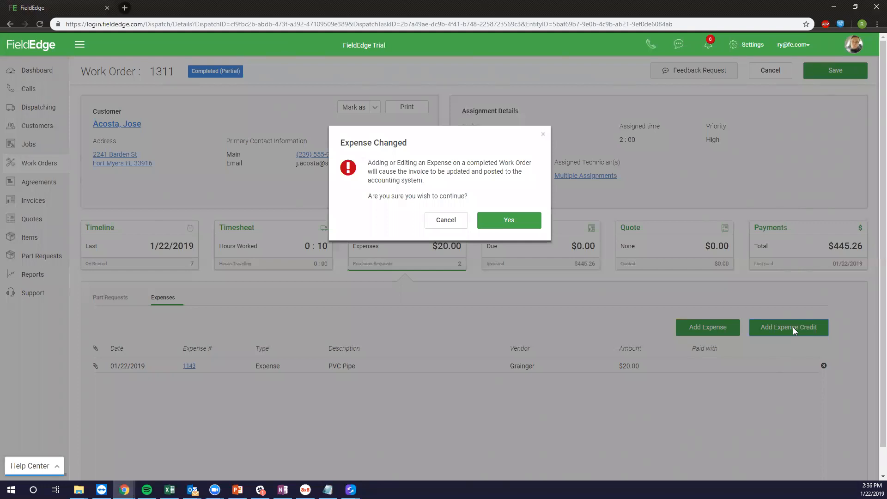
pyautogui.click(497, 221)
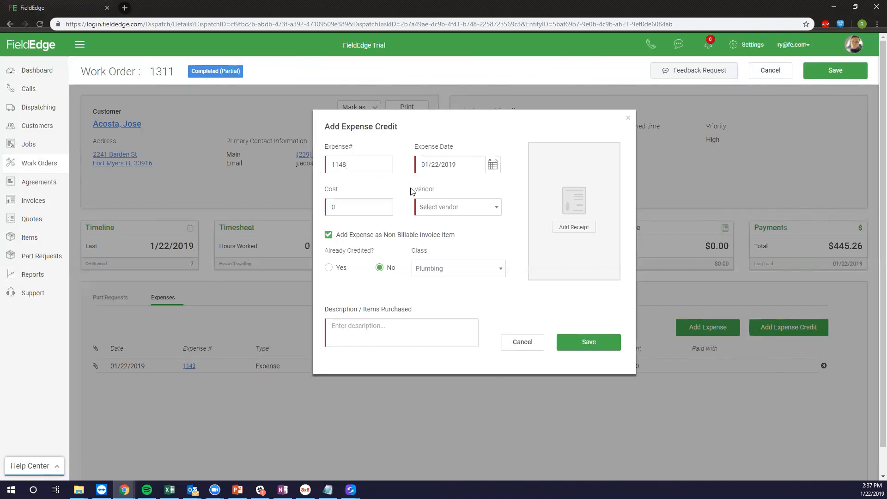
# Enter cost 10 and vendor Grainger, and clear the non-billable invoice item option.
pyautogui.click(370, 204)
pyautogui.moveTo(244, 181); pyautogui.dragTo(216, 175)
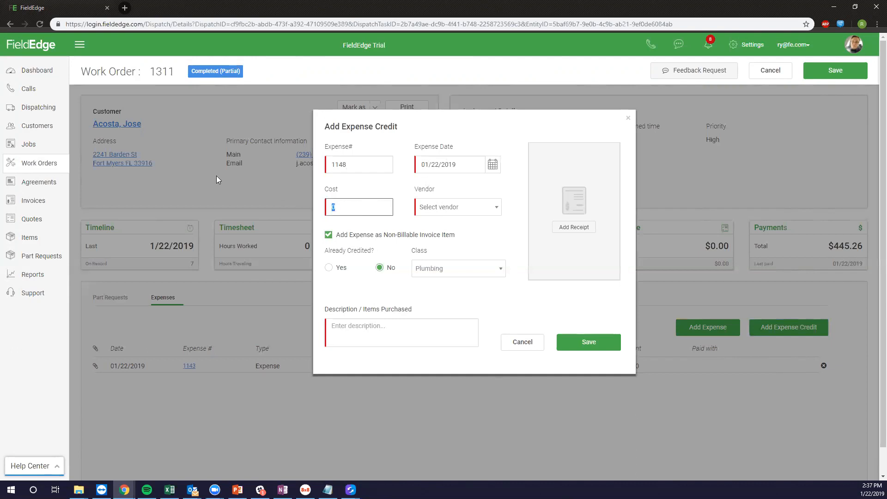
pyautogui.write('10')
pyautogui.click(440, 213)
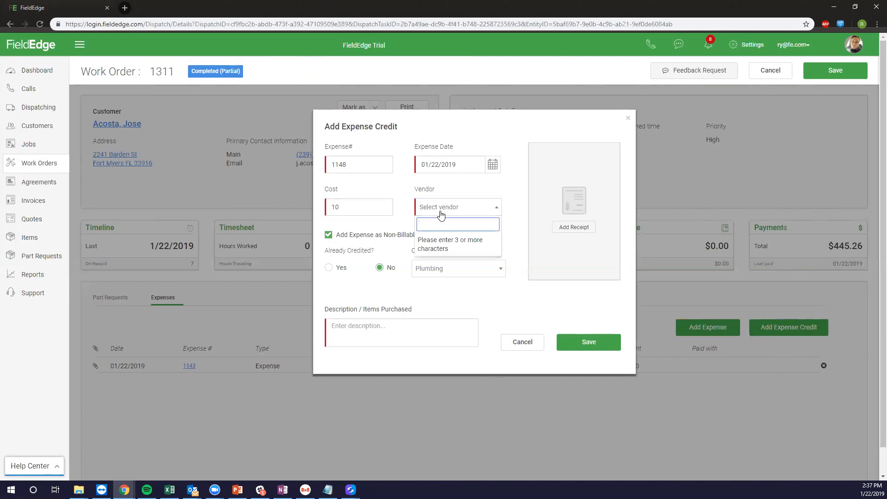
pyautogui.write('Grainger')
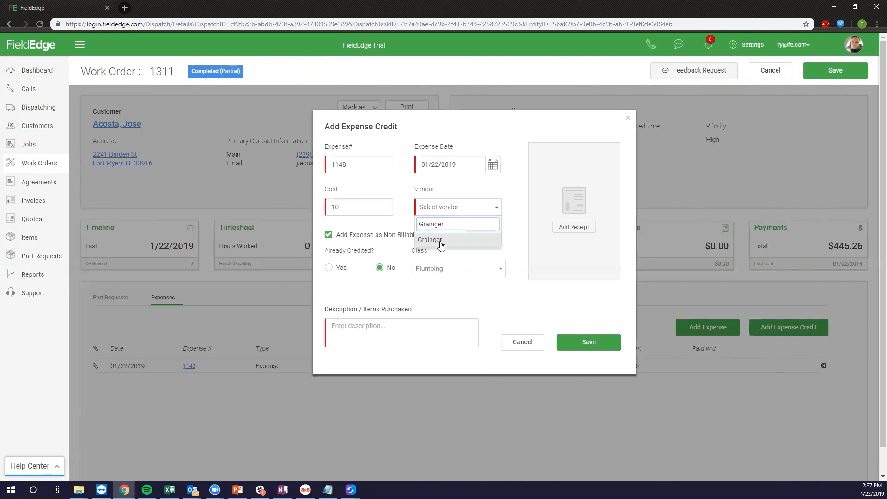
pyautogui.click(441, 245)
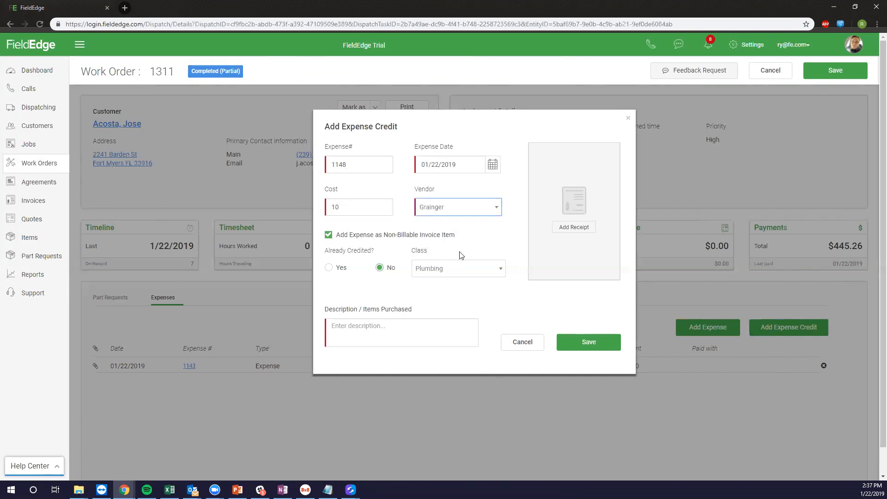
pyautogui.click(364, 237)
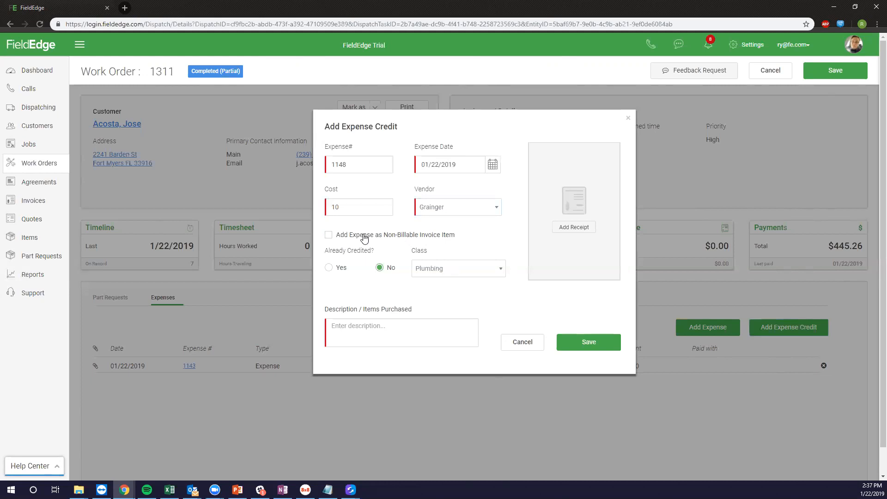
# Mark it already credited to American Express, described 'Returned some of the PVC Pipe'.
pyautogui.click(340, 268)
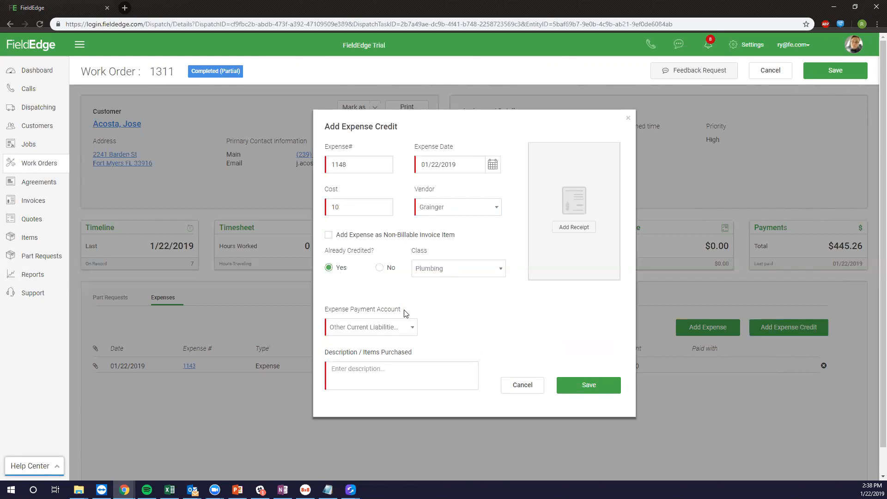
pyautogui.click(373, 327)
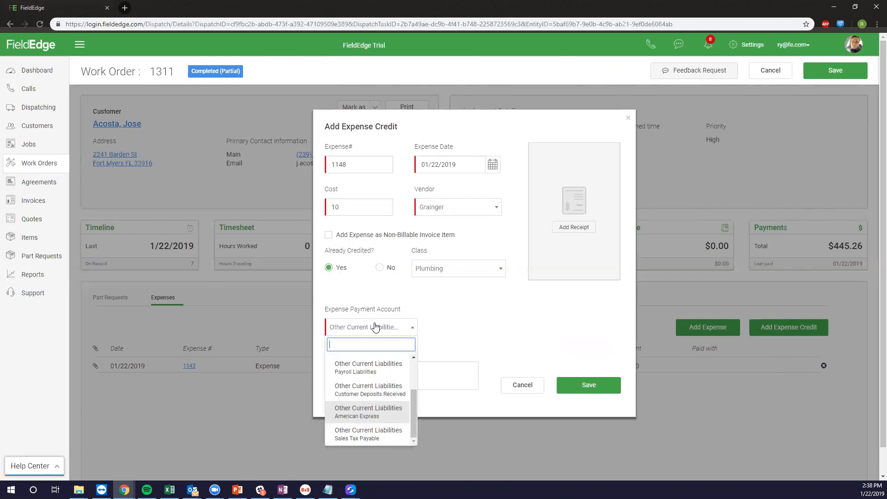
pyautogui.click(493, 320)
pyautogui.click(441, 374)
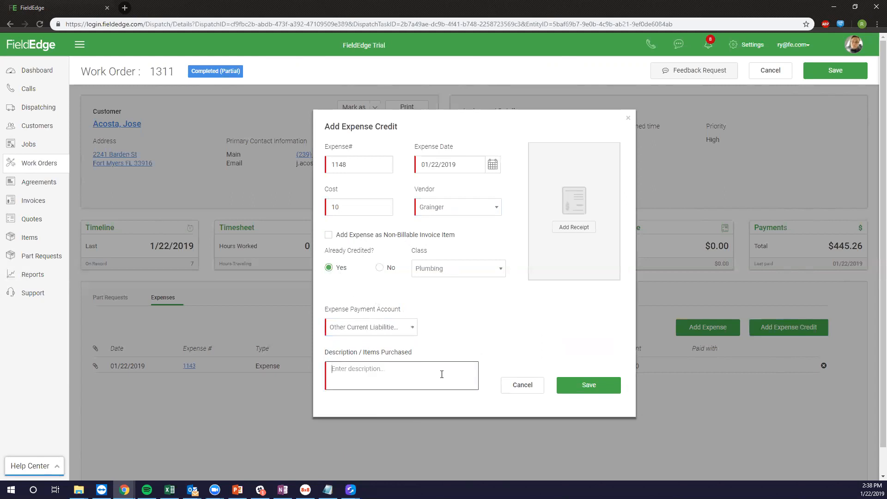
pyautogui.write('Returned some of the PVC Pipe')
pyautogui.click(572, 391)
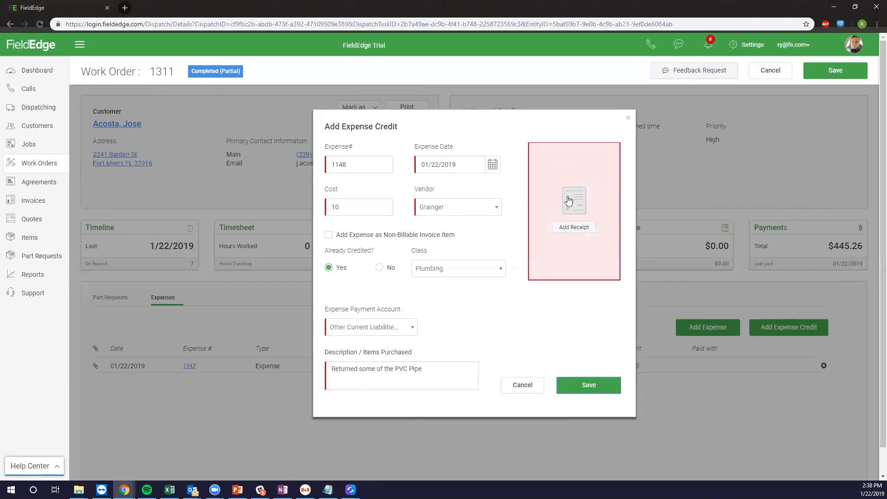
# Attach the Pipe Repair image as the receipt and save the expense credit.
pyautogui.click(572, 228)
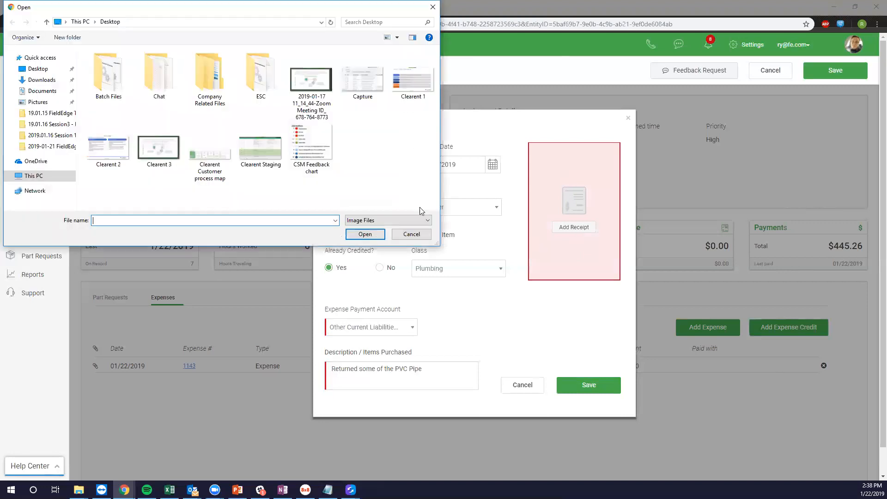
pyautogui.click(158, 194)
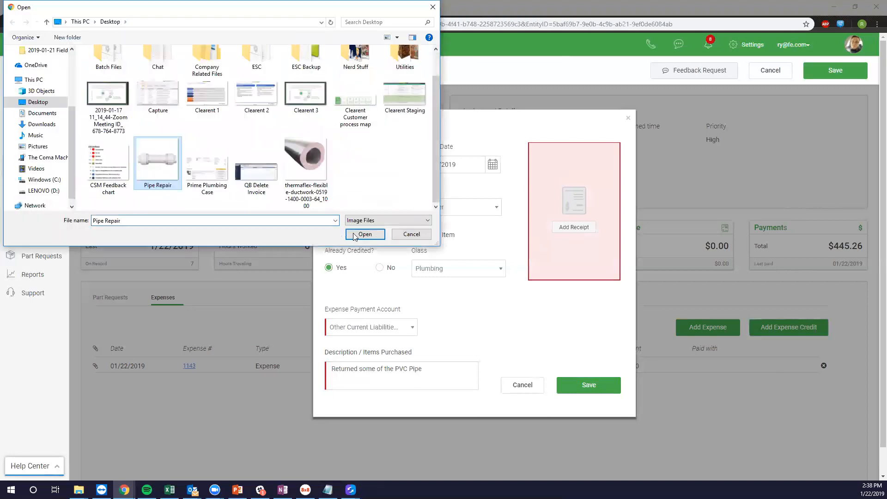
pyautogui.click(365, 234)
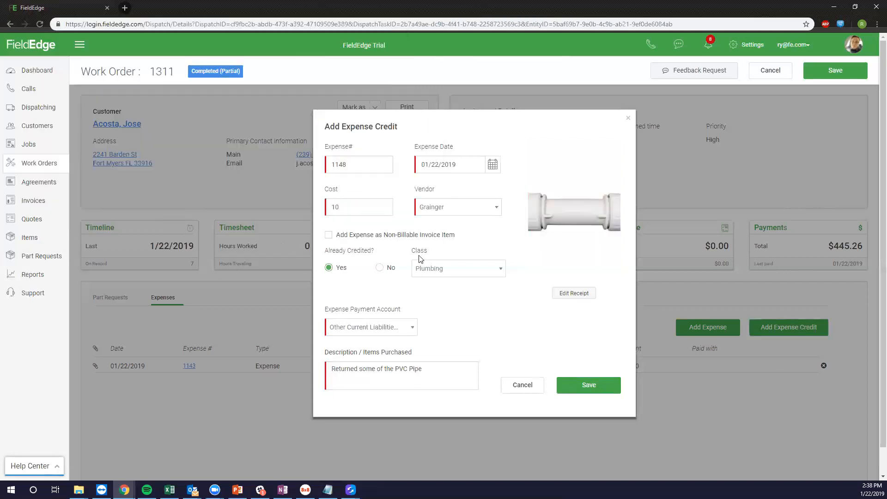
pyautogui.click(578, 389)
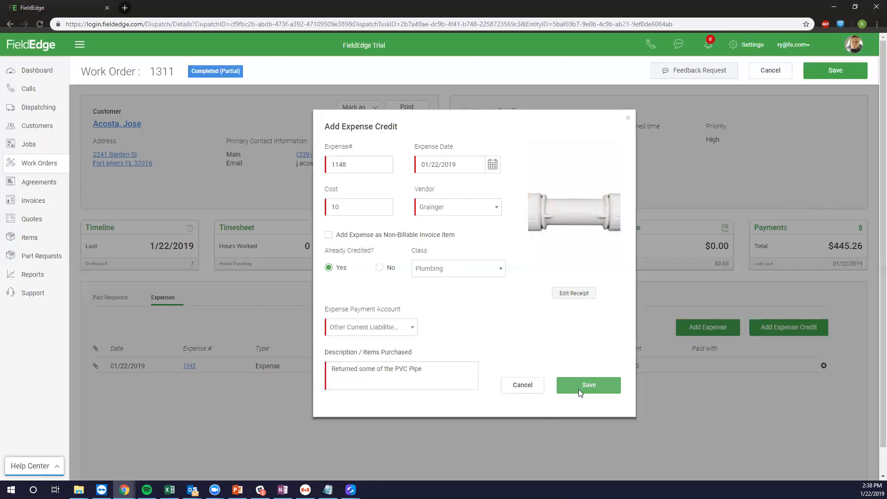